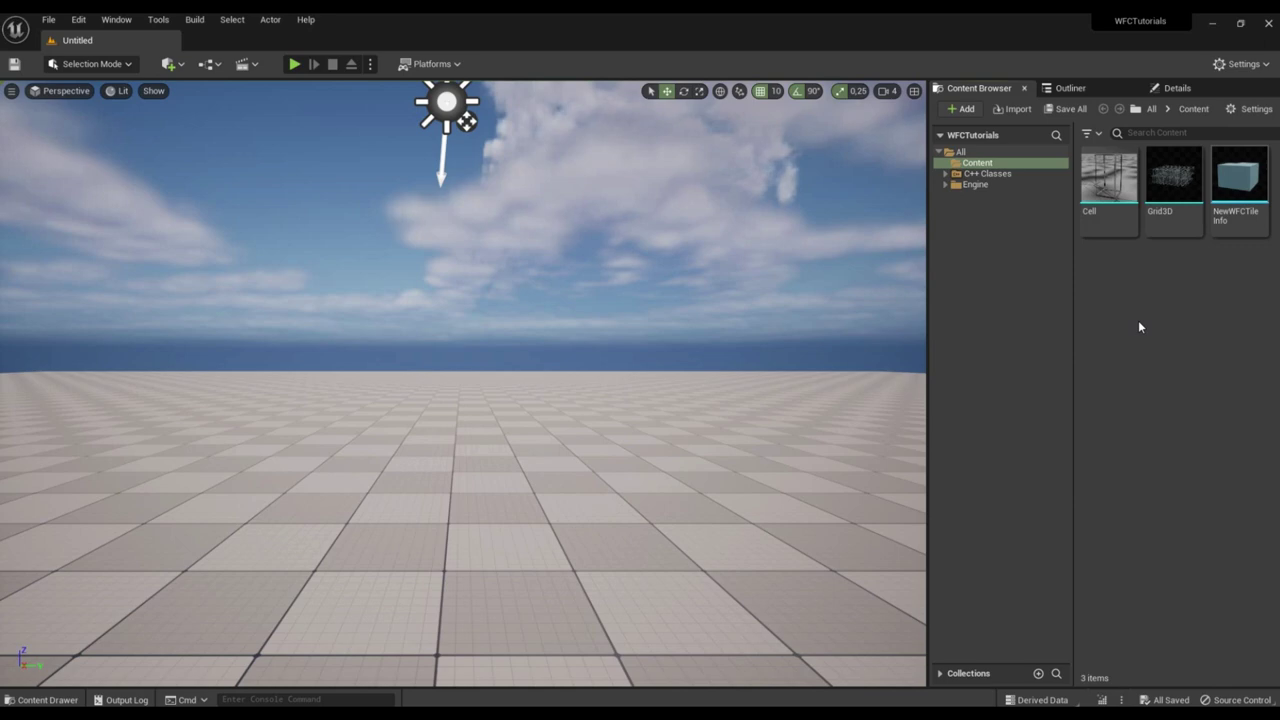
Create a WFC3D Tiles Preset asset with the default name in the Content folder and open it for editing.
right_click(1094, 260)
mouse_move(1128, 697)
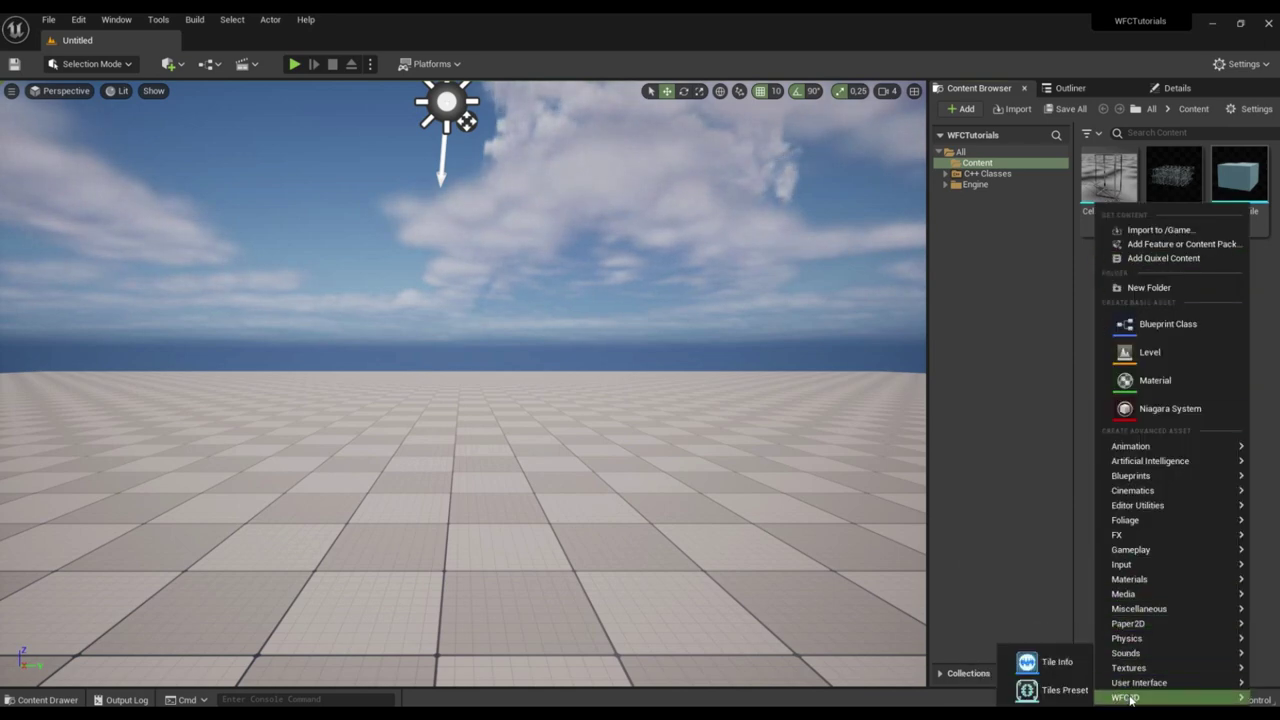
click(1062, 690)
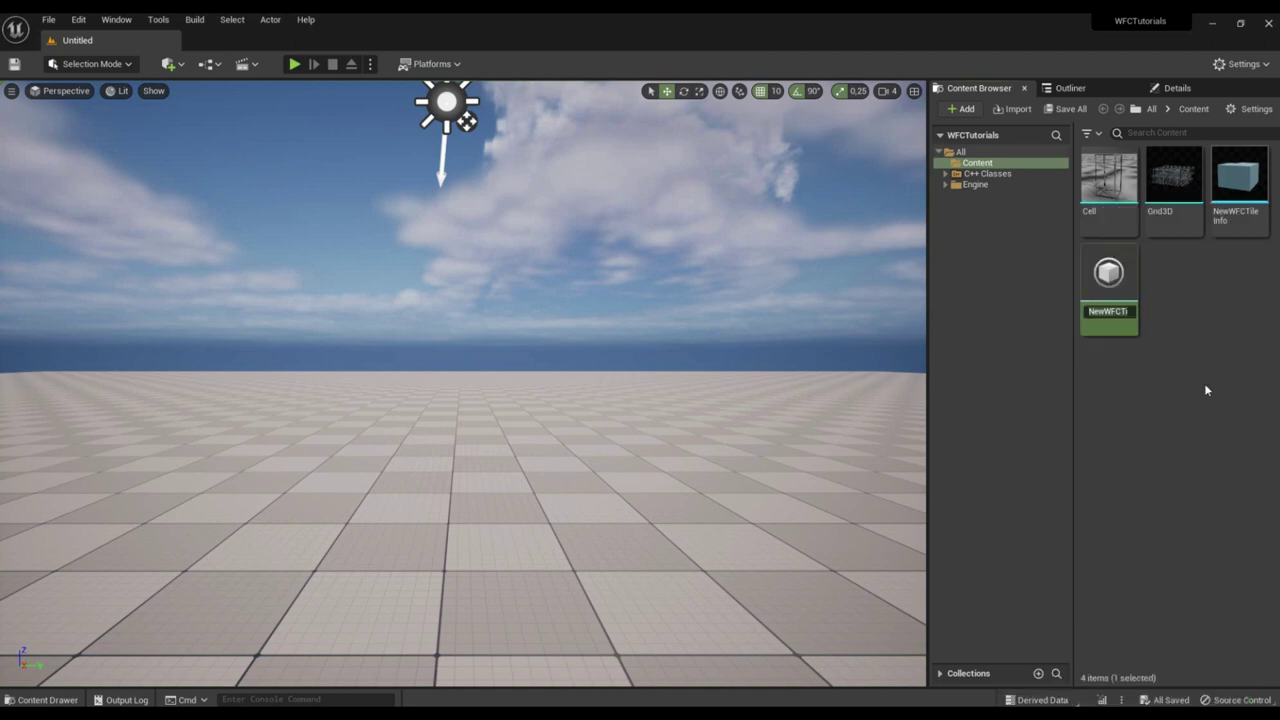
key(Return)
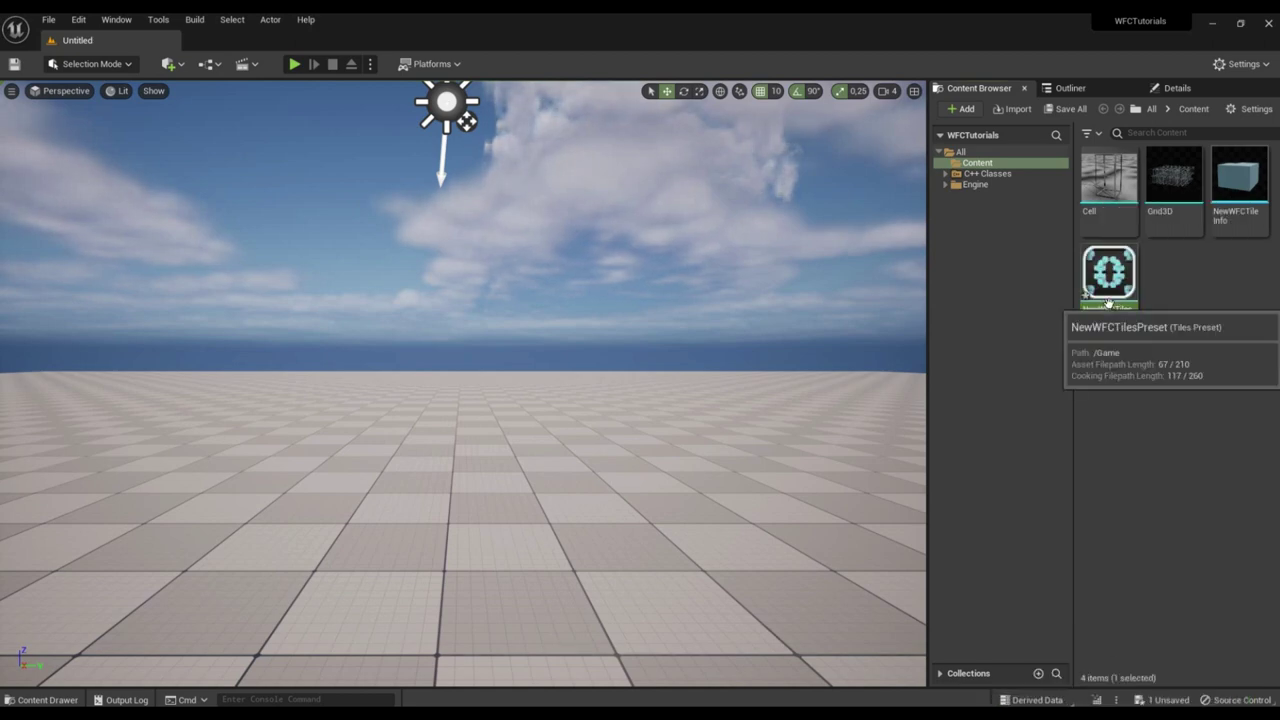
double_click(1108, 300)
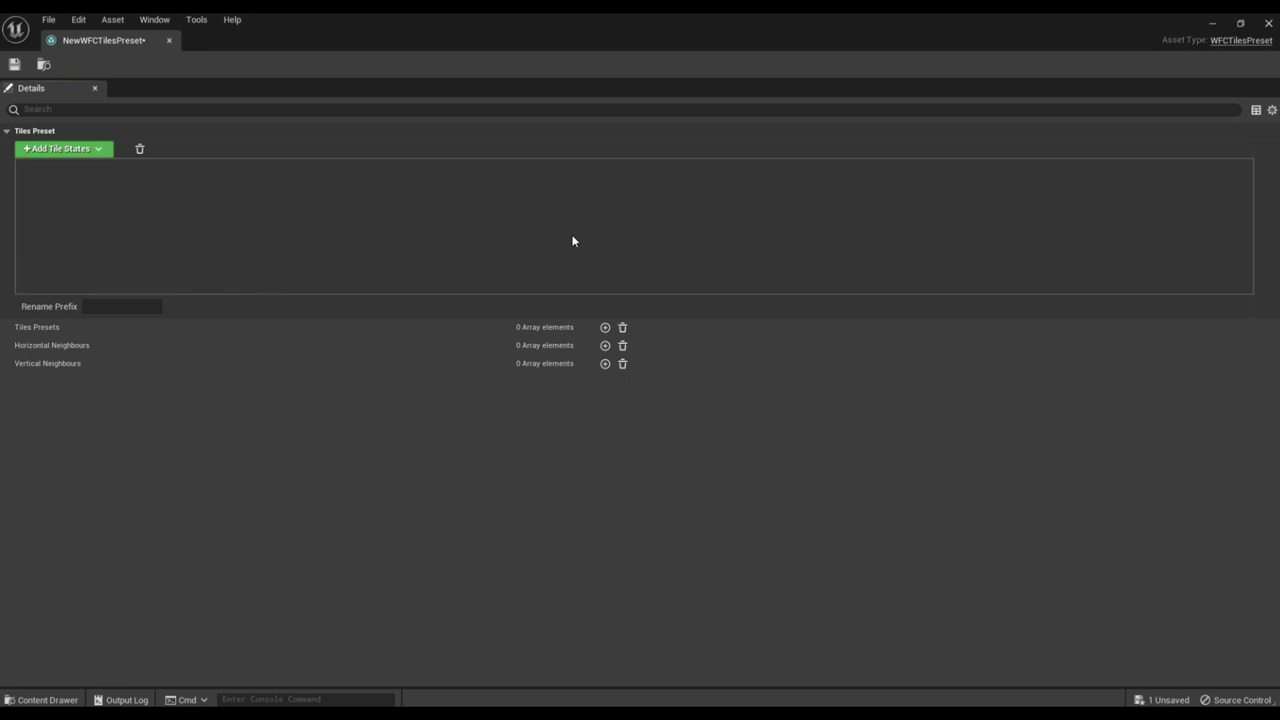
click(80, 149)
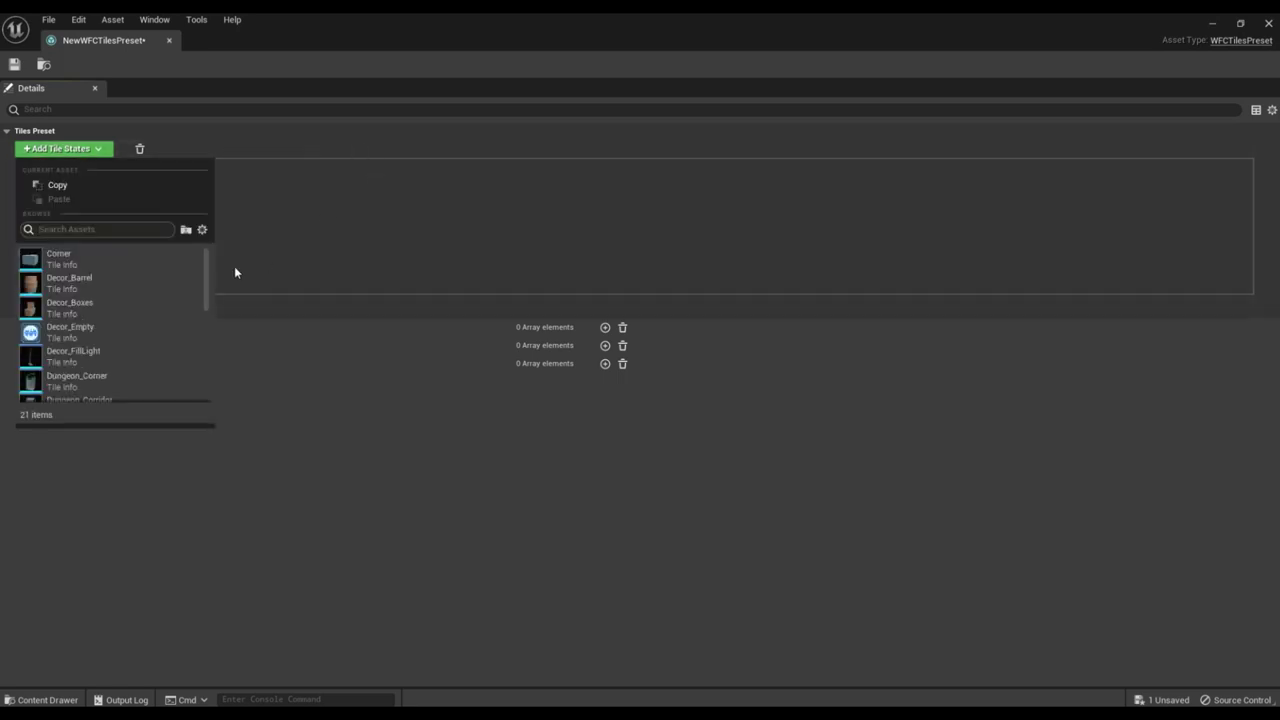
scroll(178, 289, down, 2)
click(483, 199)
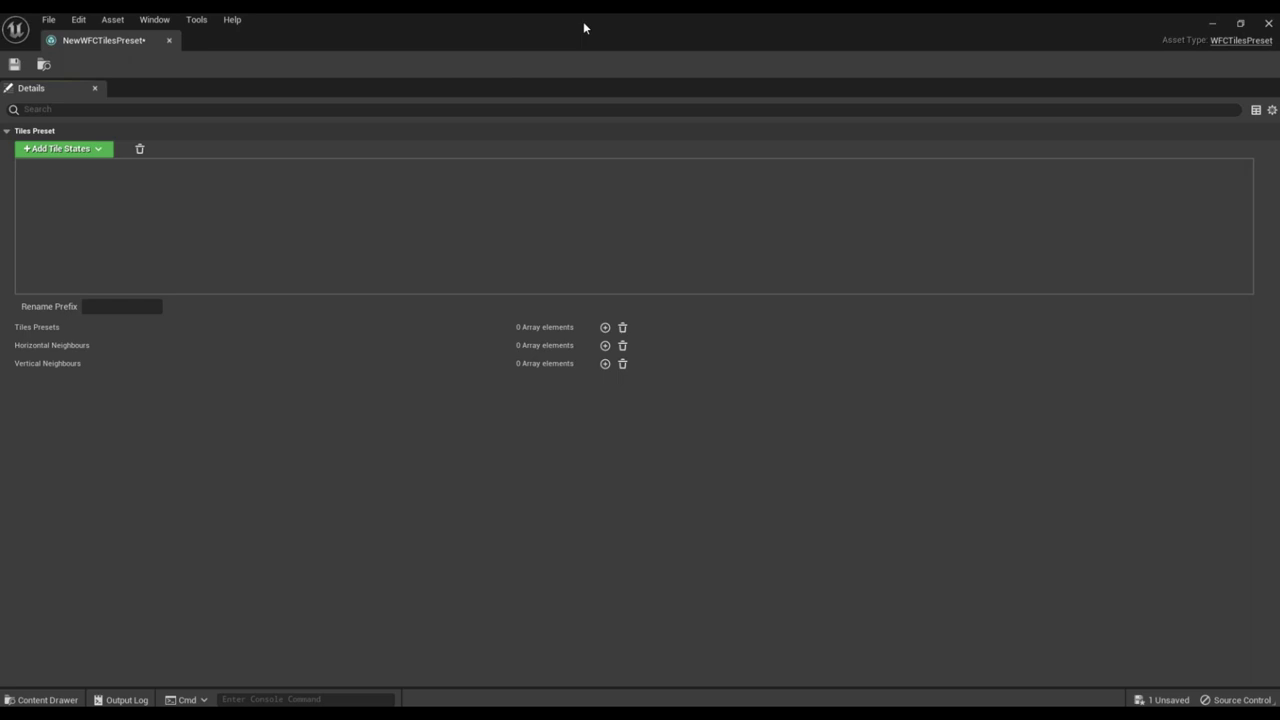
Add the NewWFCTileInfo asset to the preset as a tile state and rename that state Corner.
drag(583, 21, 418, 97)
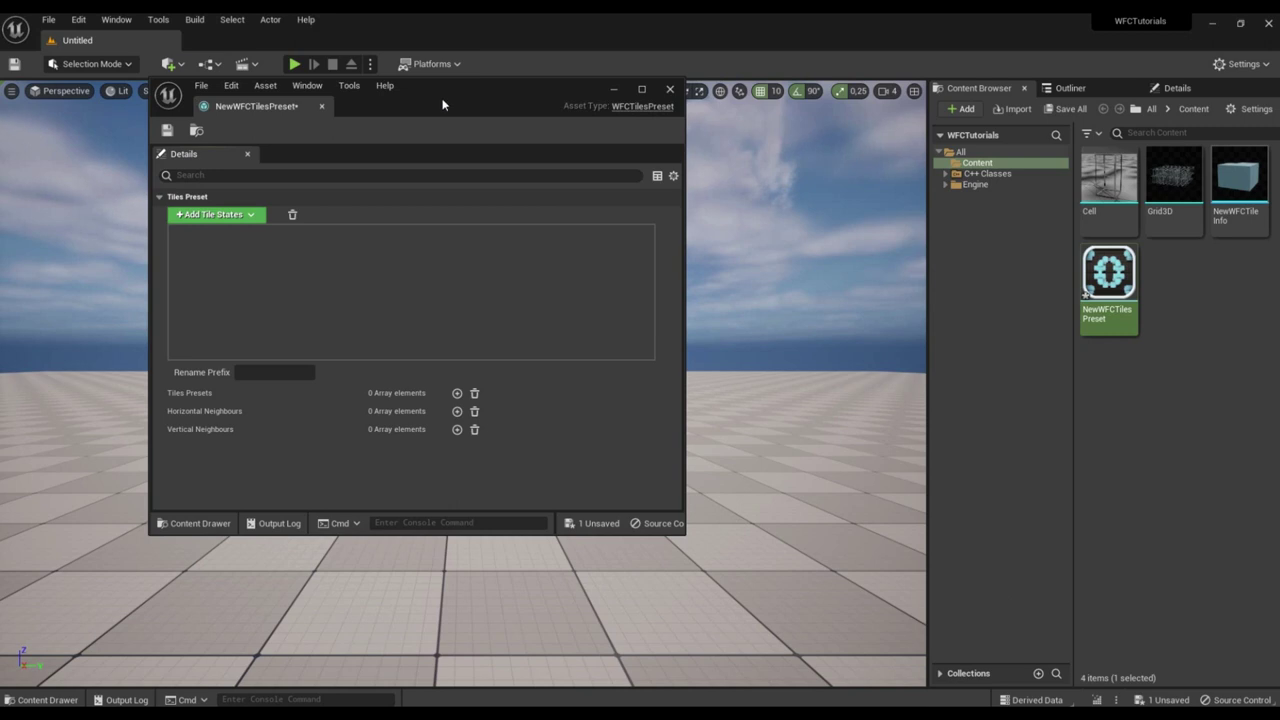
drag(1239, 178, 371, 266)
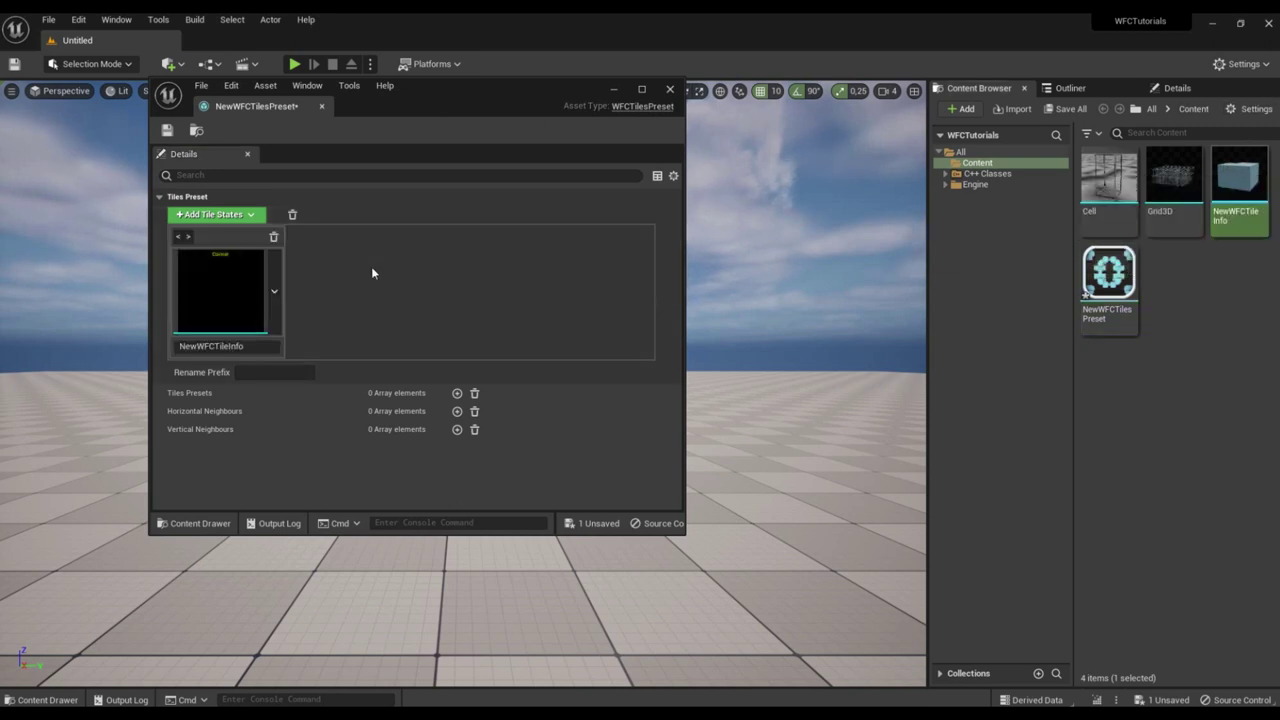
click(642, 89)
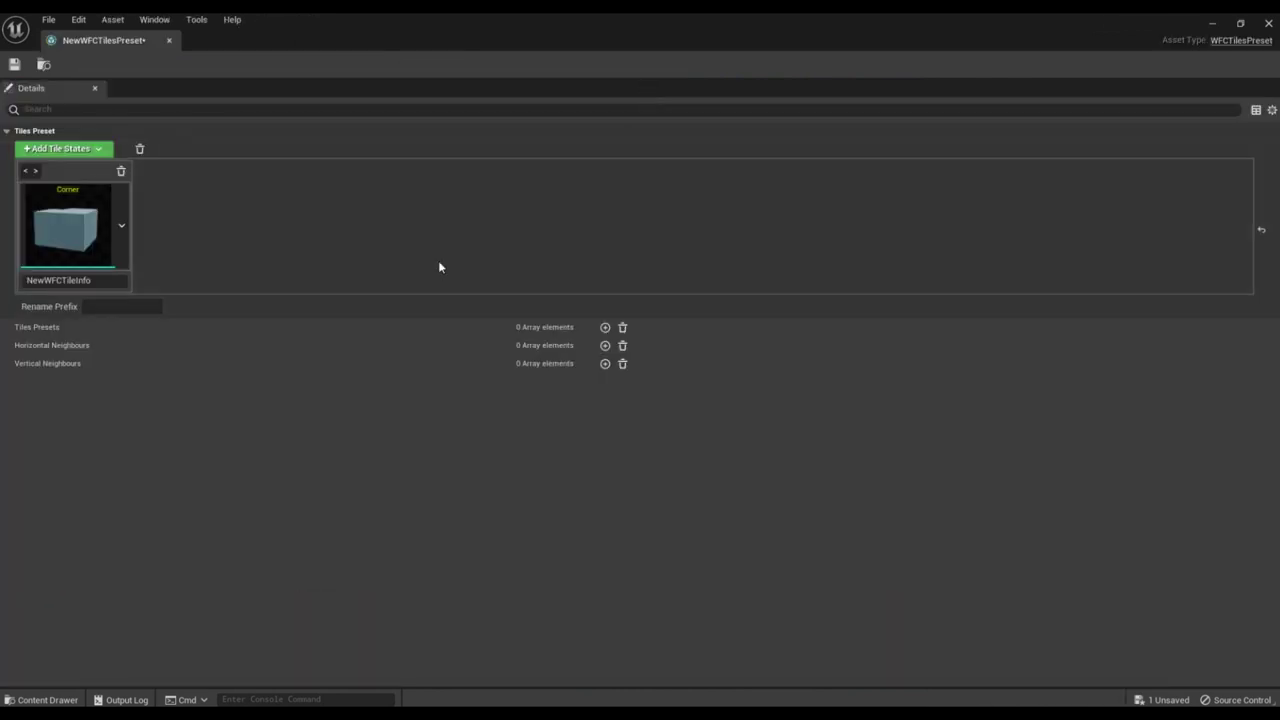
click(88, 280)
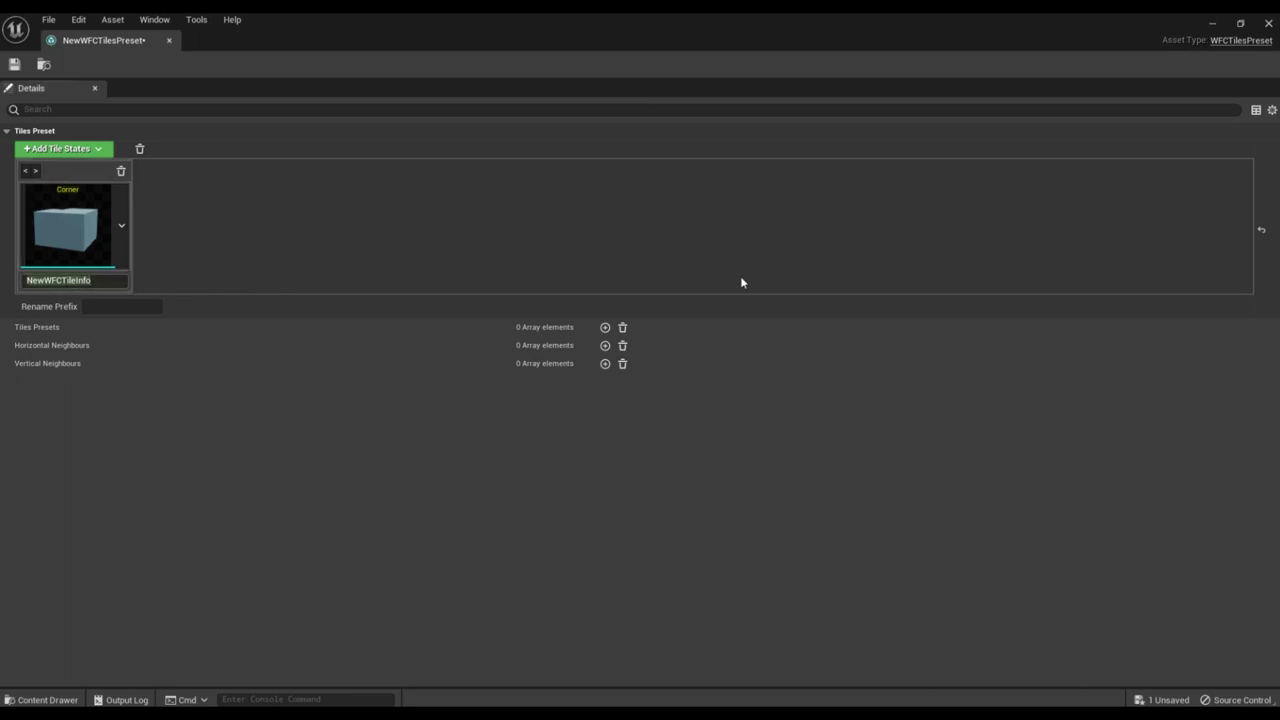
text(Corner)
key(Return)
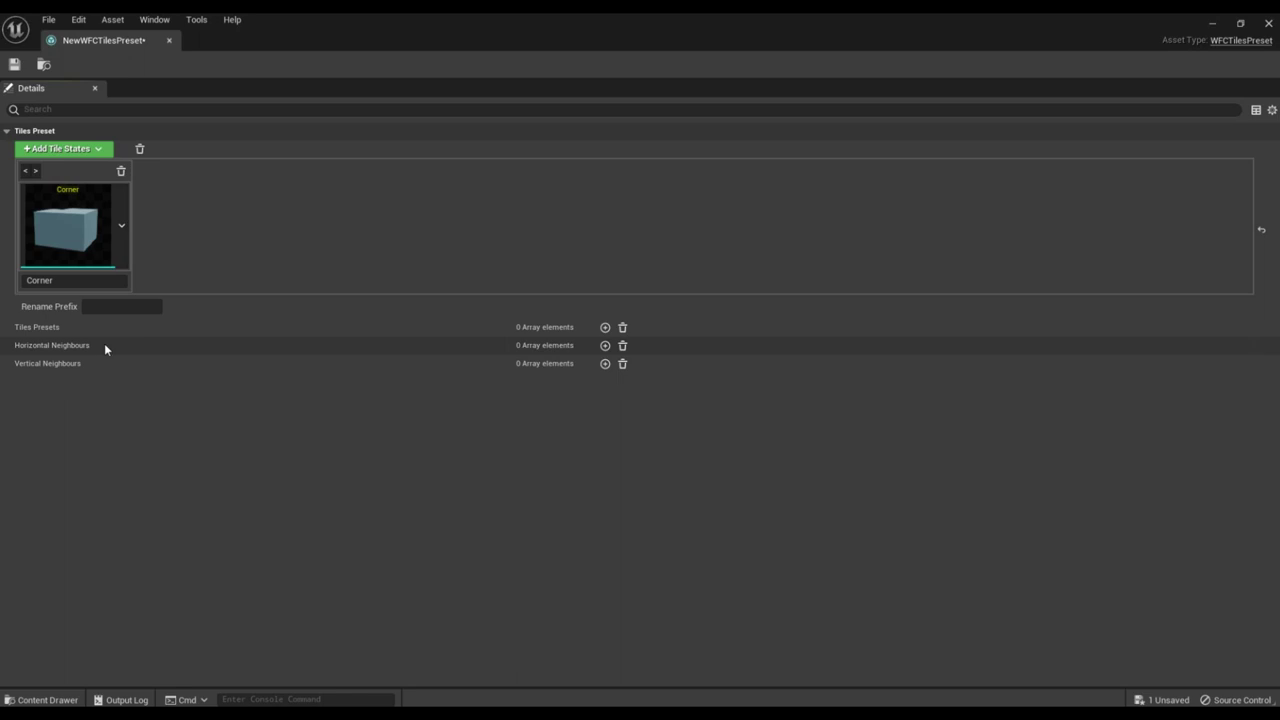
Add a horizontal neighbour entry with Corner as its left state and expand its right states.
click(605, 345)
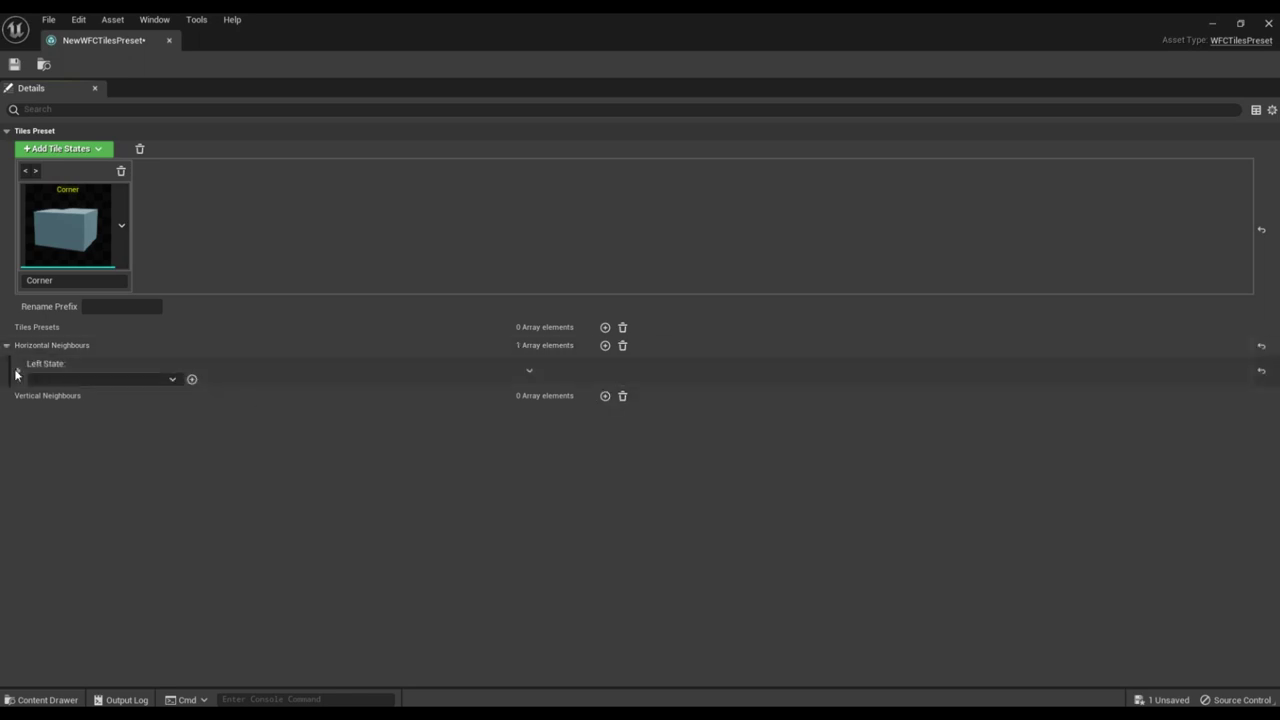
click(126, 380)
click(50, 392)
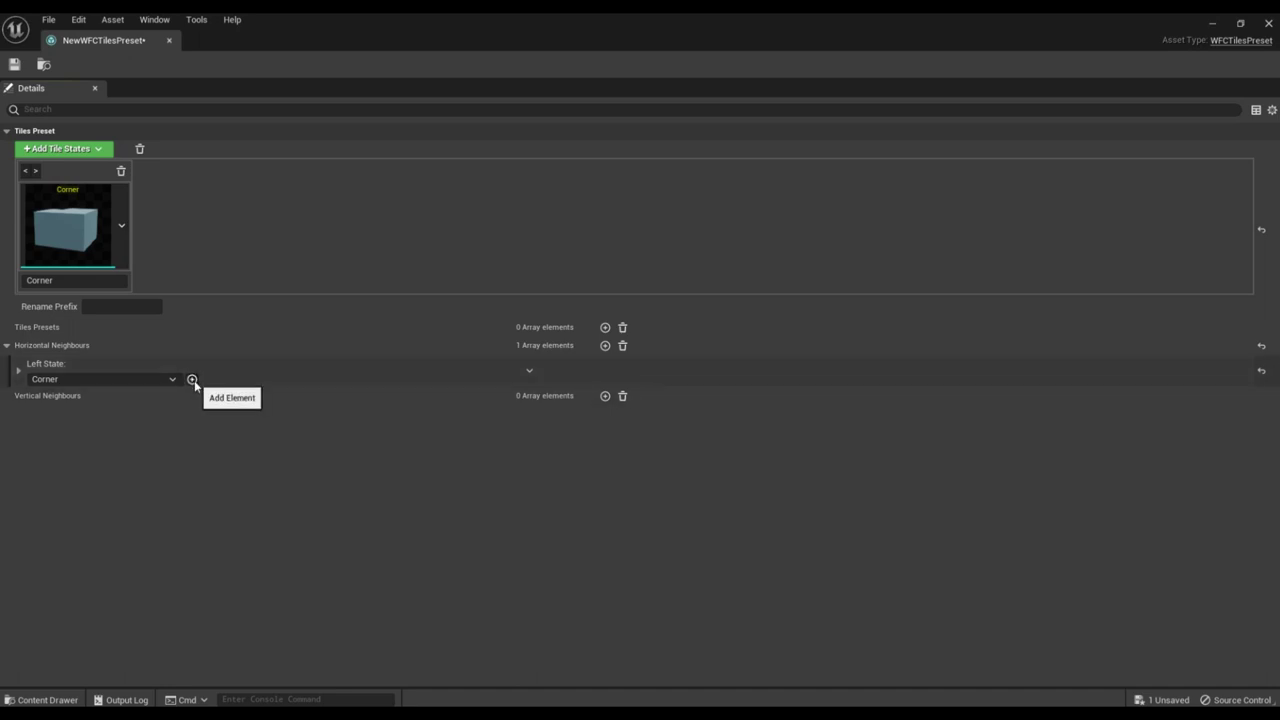
click(19, 371)
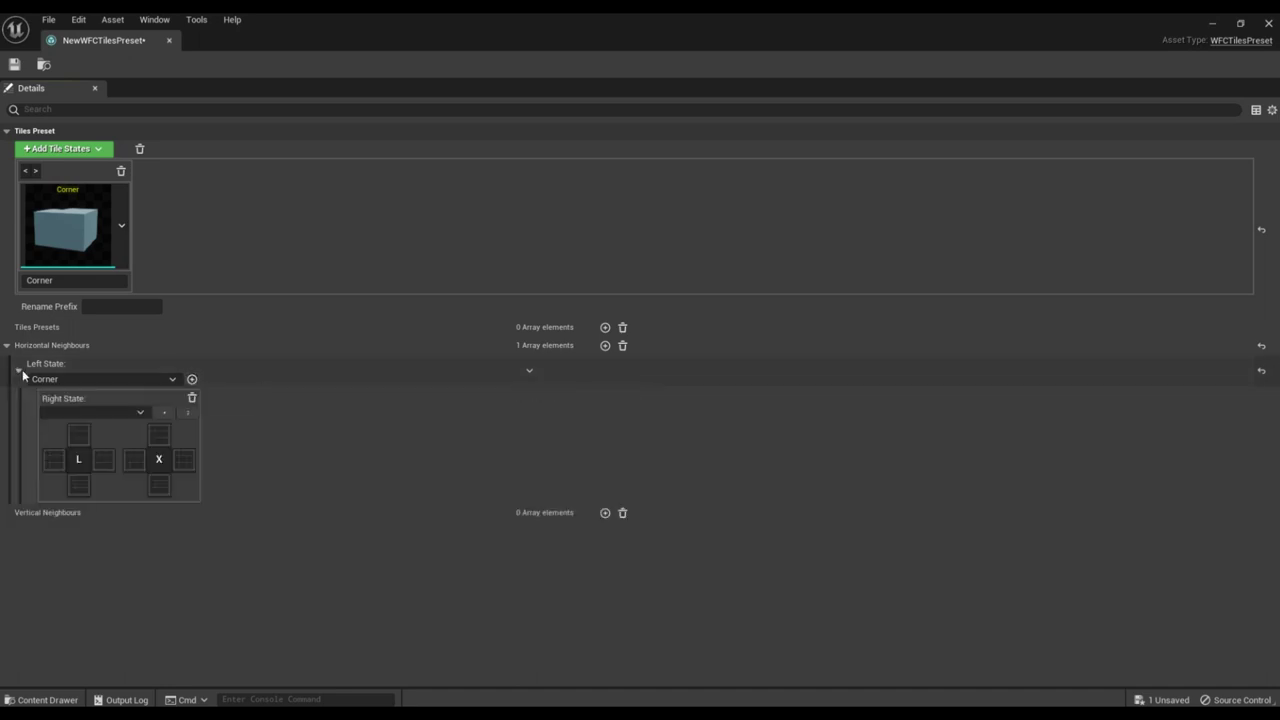
Add four extra right states to the Corner horizontal neighbour entry.
click(192, 380)
click(192, 380)
click(192, 380)
click(192, 380)
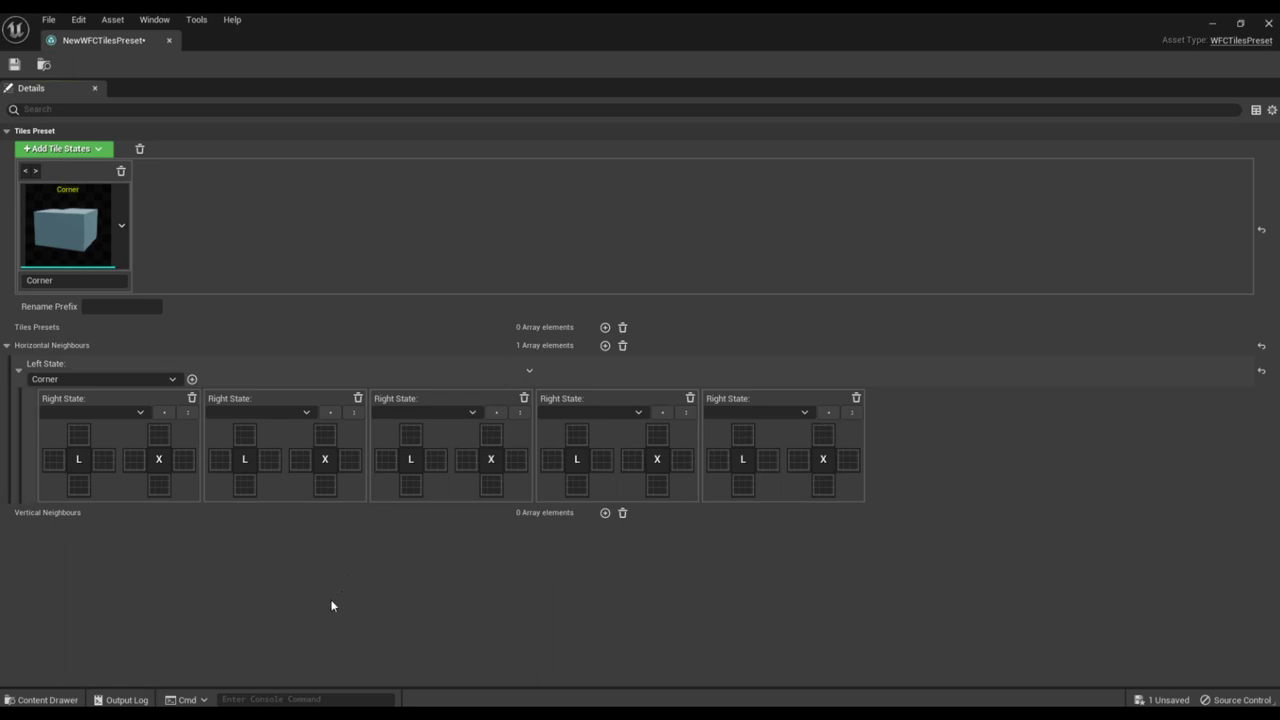
Set the first right state to Corner and delete the four spare right states.
click(112, 413)
click(100, 428)
click(855, 399)
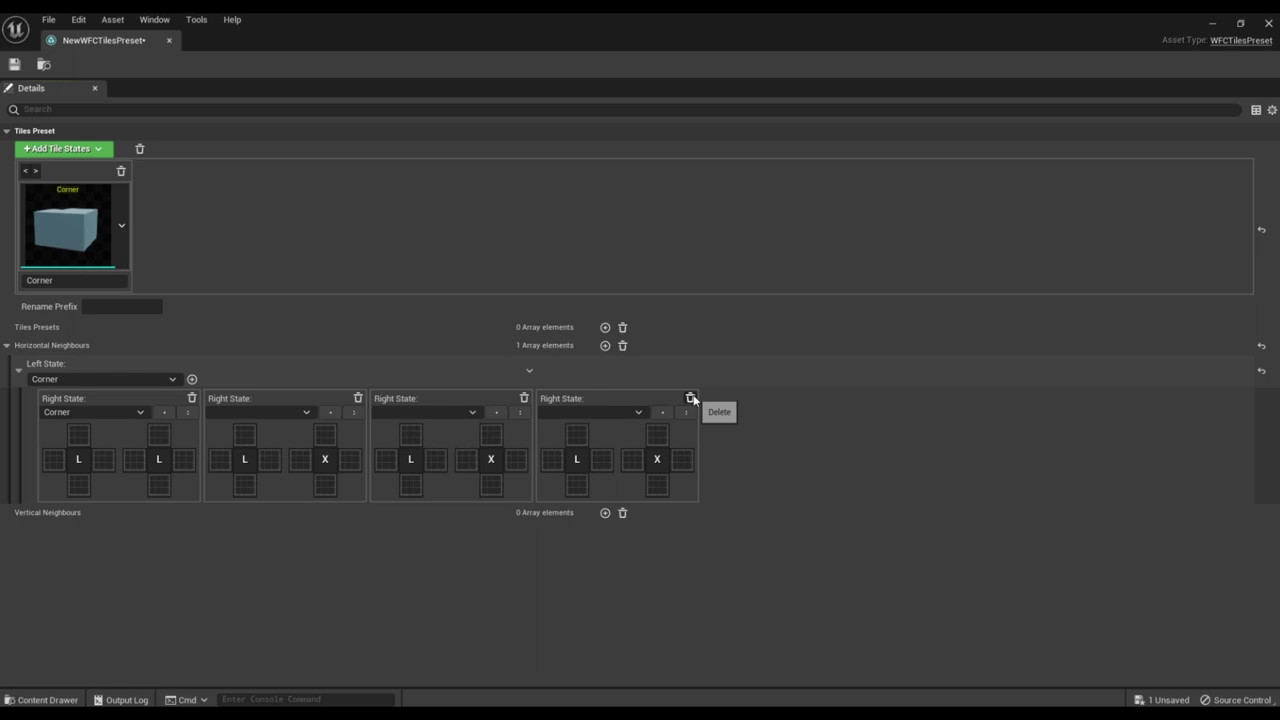
click(692, 399)
click(524, 398)
click(358, 398)
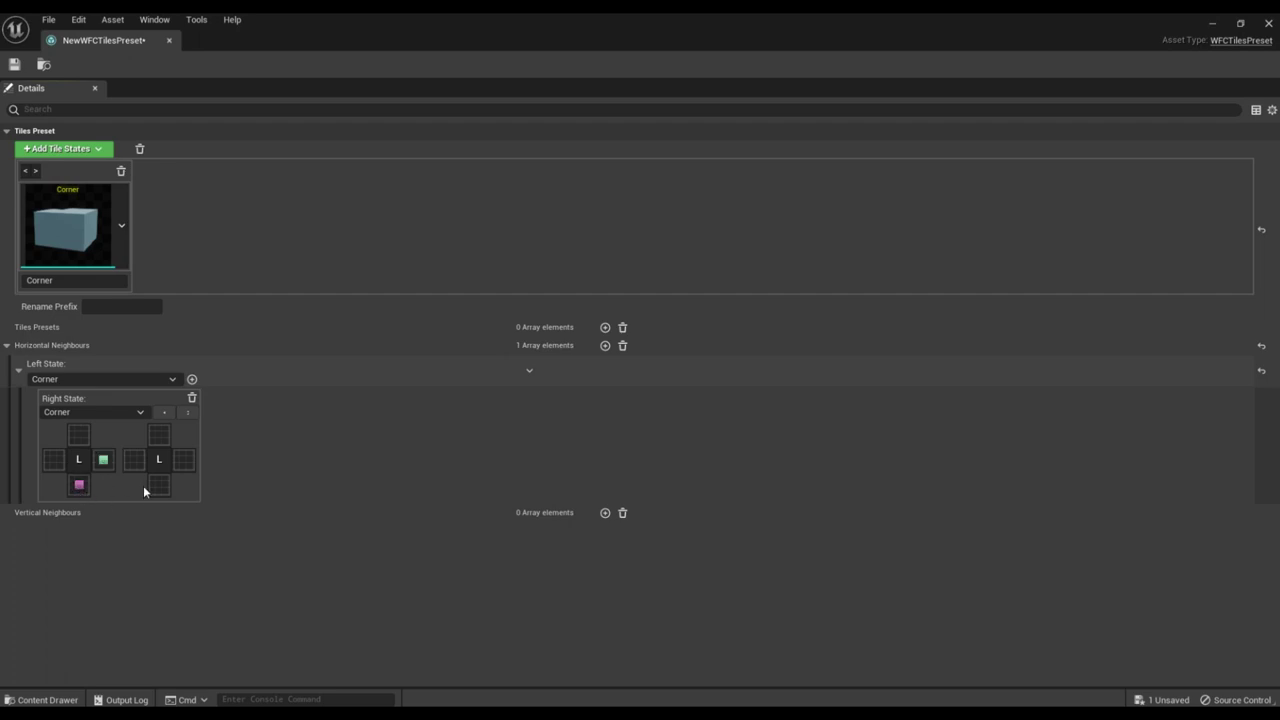
Rotate the right Corner tile's side markers so green is on its upper side and magenta on its left side.
click(160, 436)
click(160, 436)
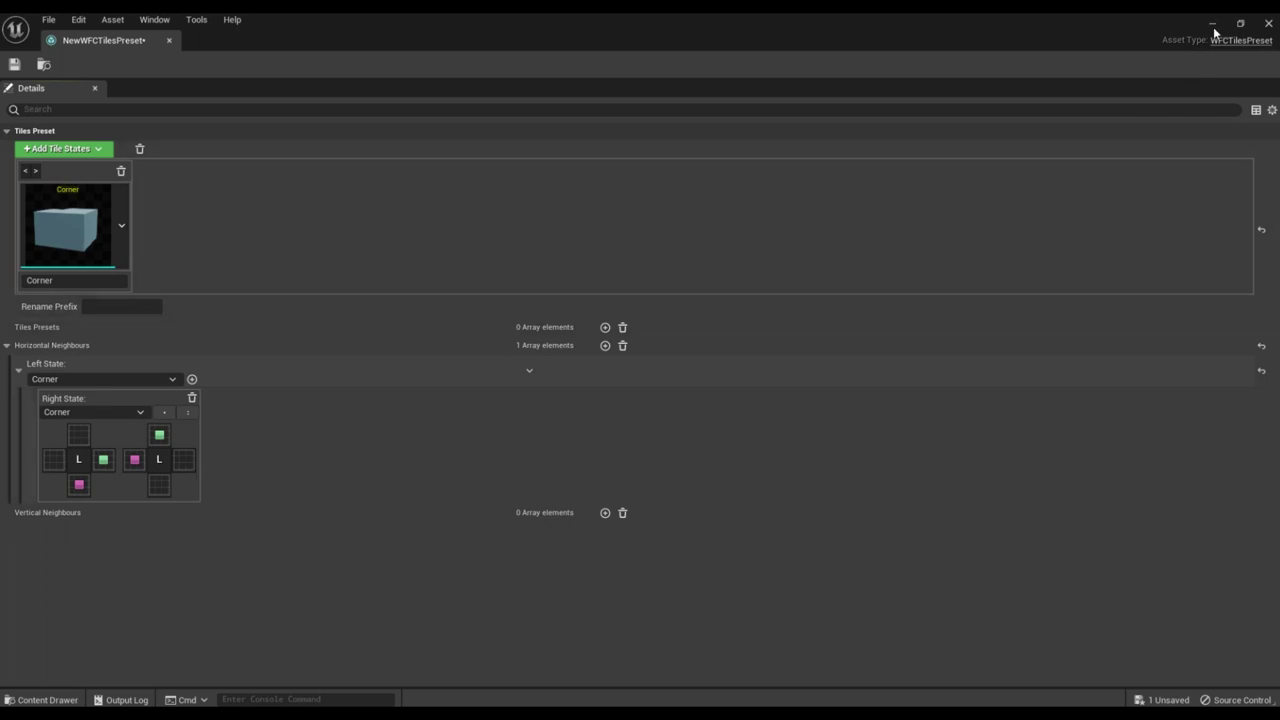
Find the Corner mesh in the Engine content, place it on the level floor, and return to the Content folder.
click(1212, 24)
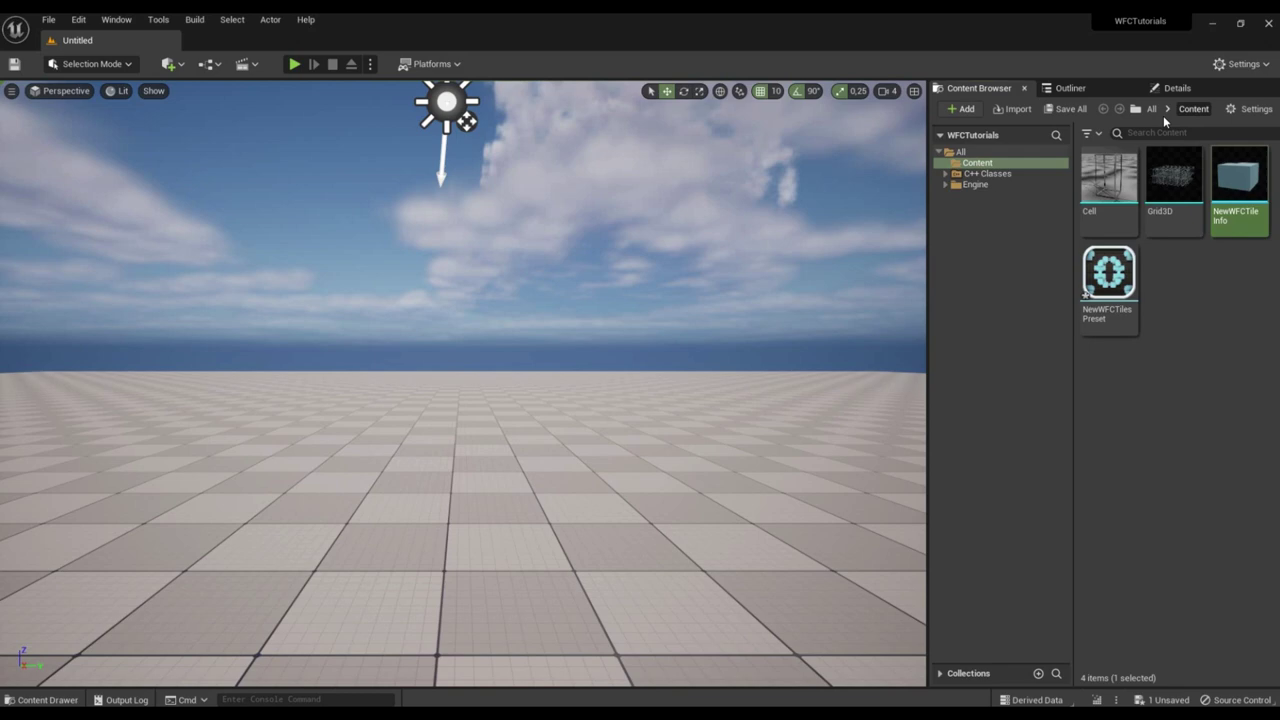
click(973, 186)
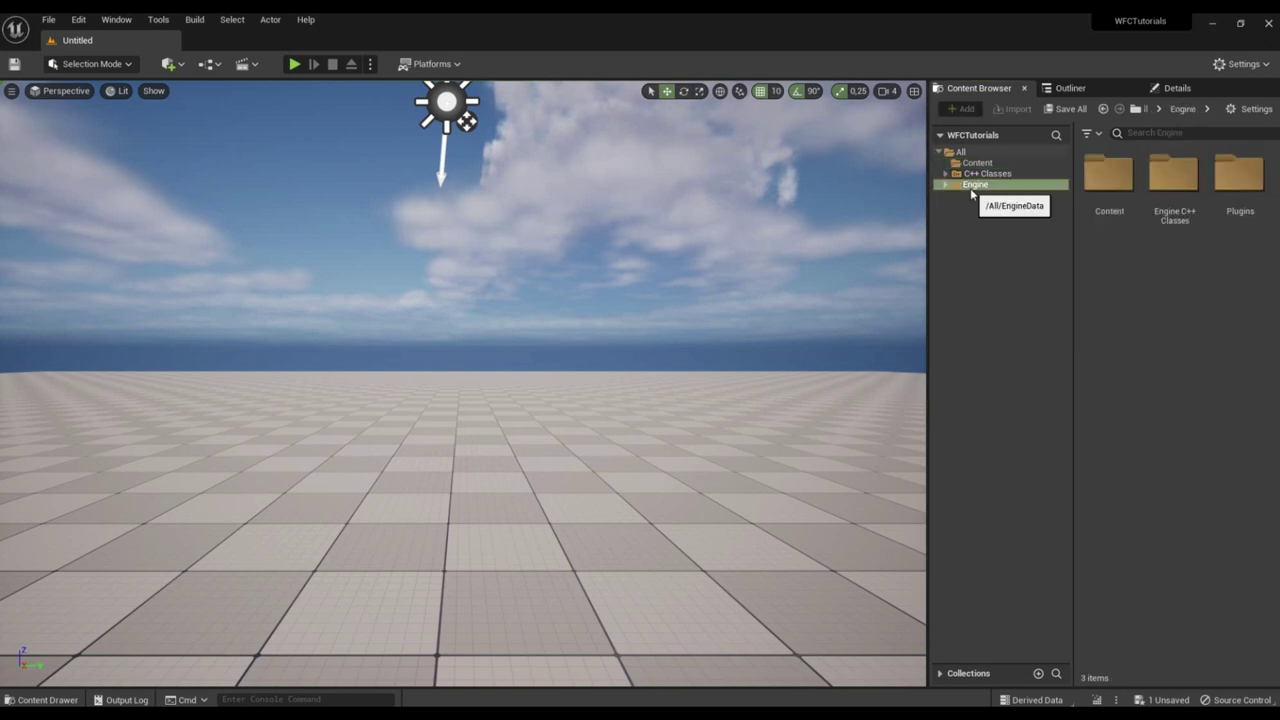
click(1185, 133)
text(Corner)
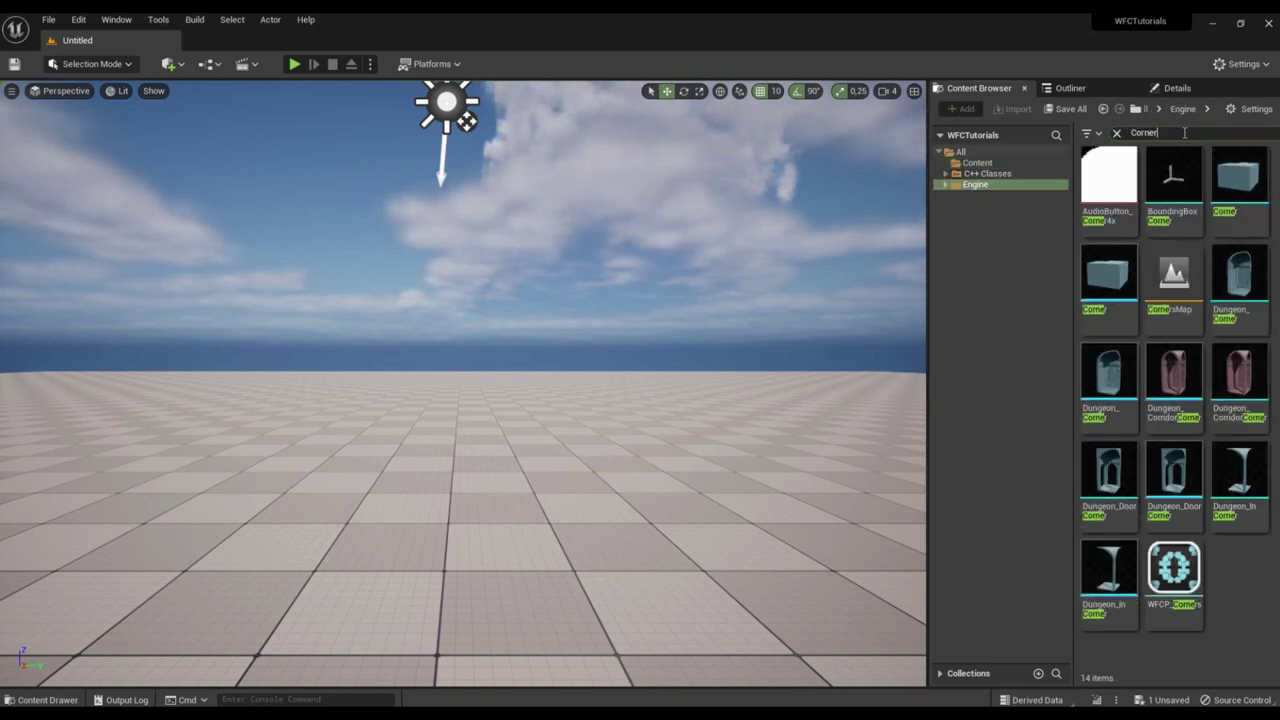
drag(1238, 176, 597, 408)
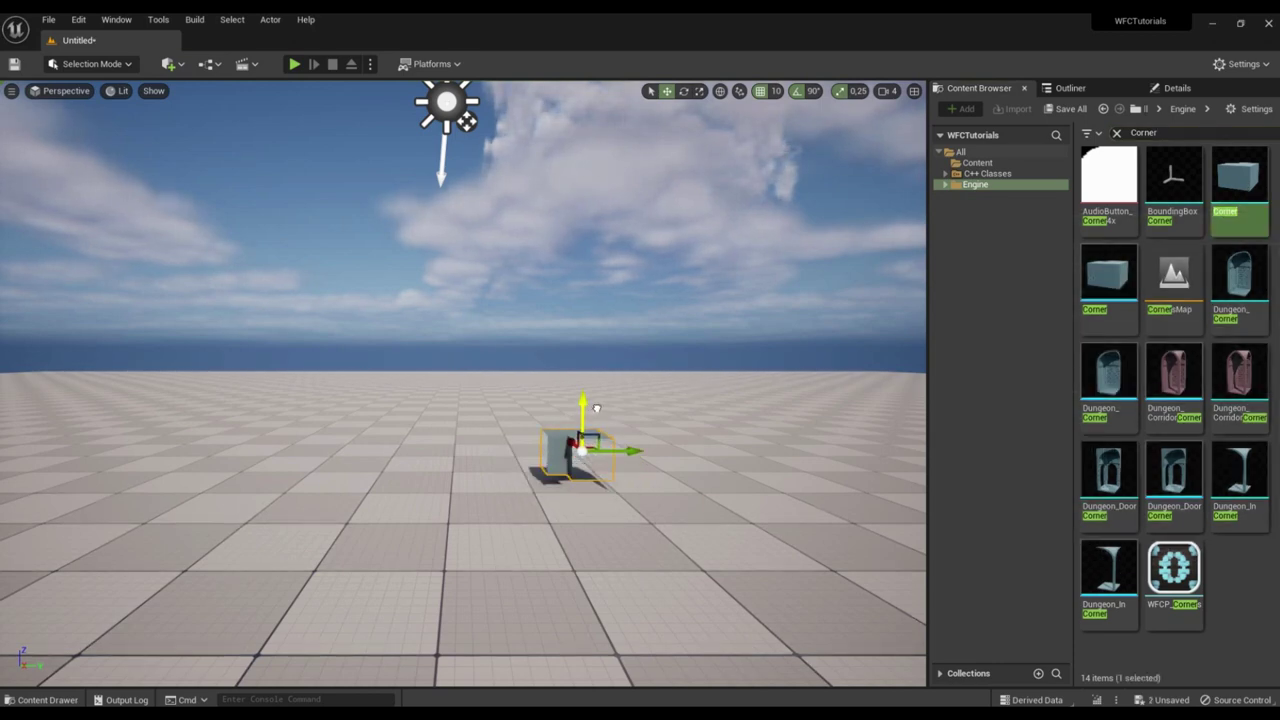
click(1117, 132)
click(985, 163)
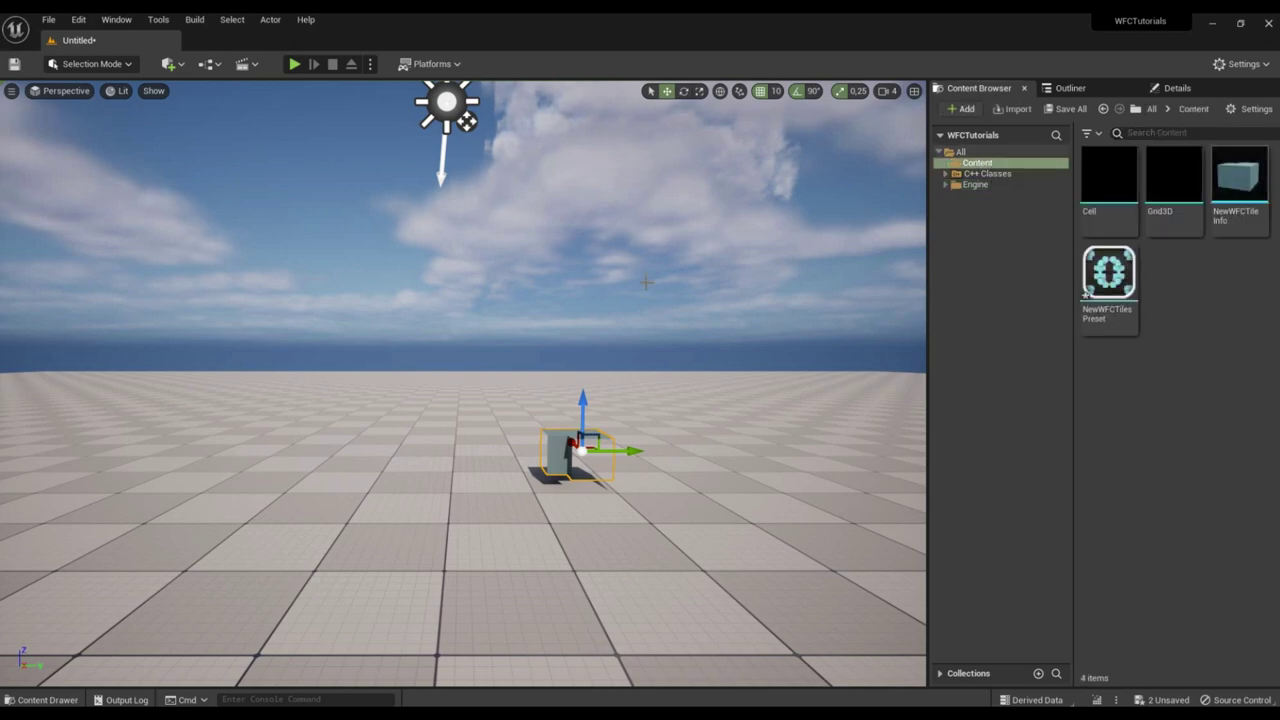
Rotate the placed corner mesh so its notch faces the far right, then duplicate it along the Y axis.
right_drag(640, 330, 570, 575)
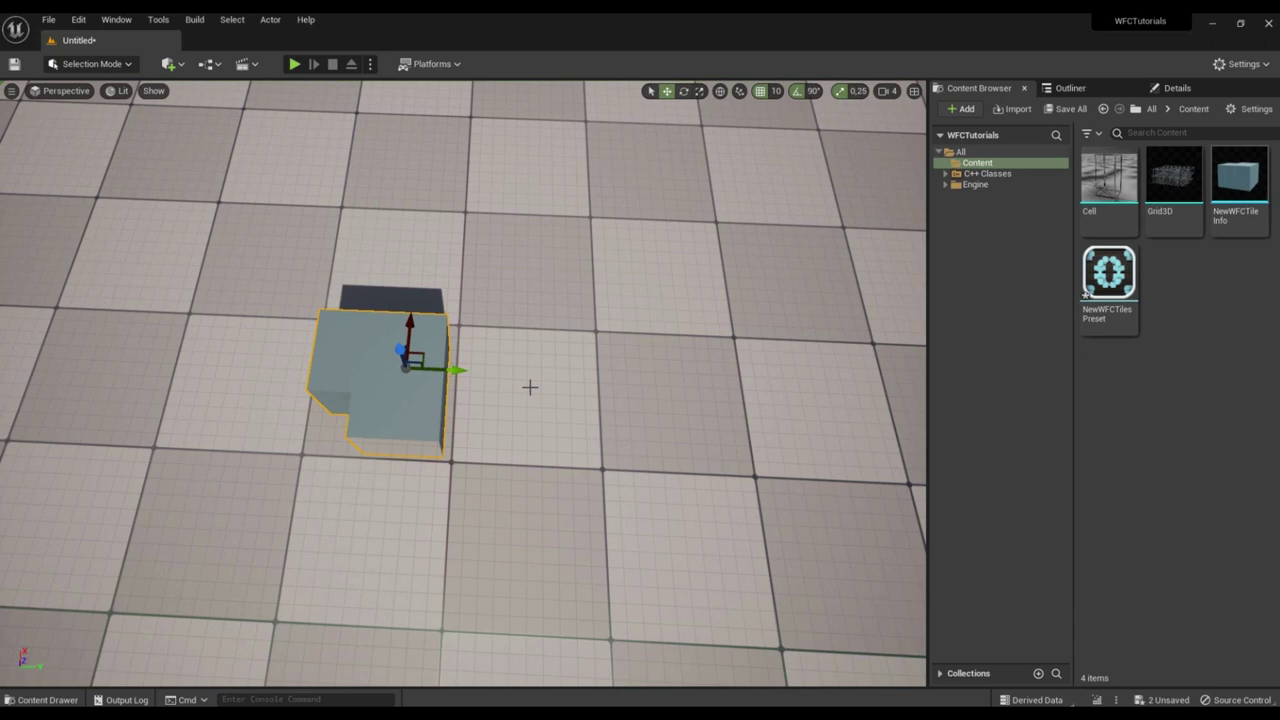
key(e)
drag(441, 421, 505, 382)
drag(340, 400, 531, 403)
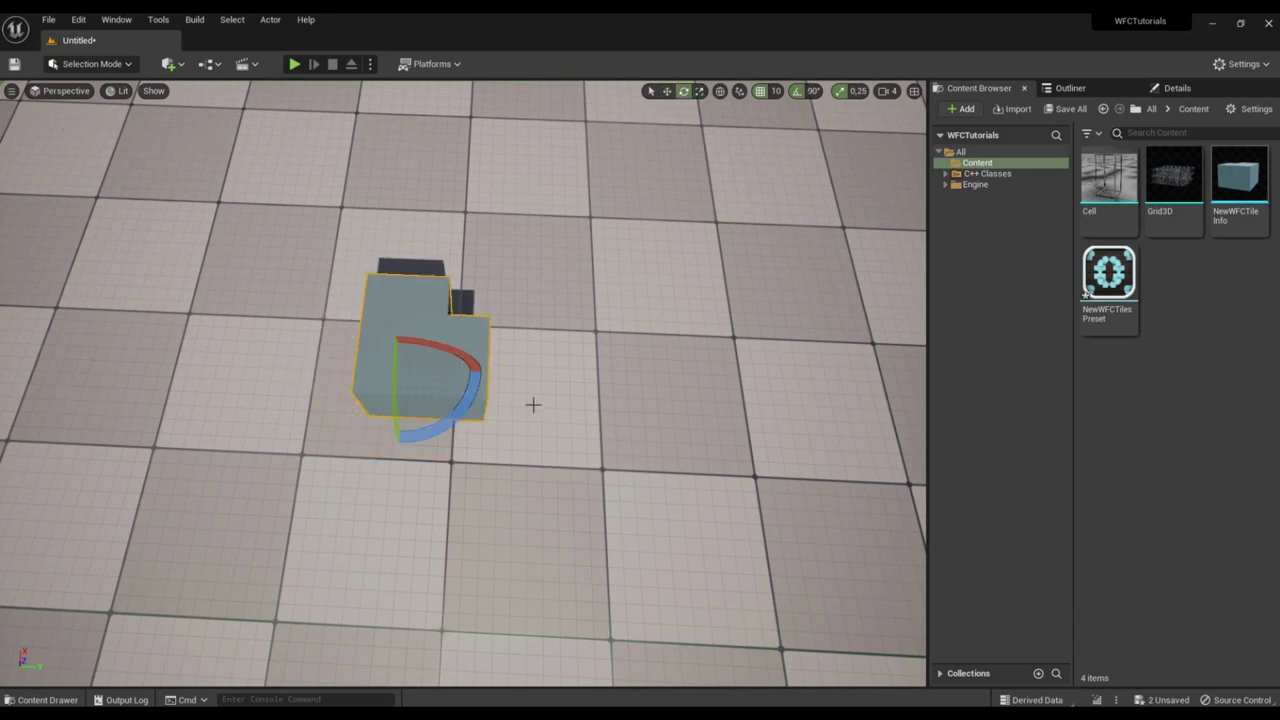
key(w)
alt+drag(471, 374, 668, 400)
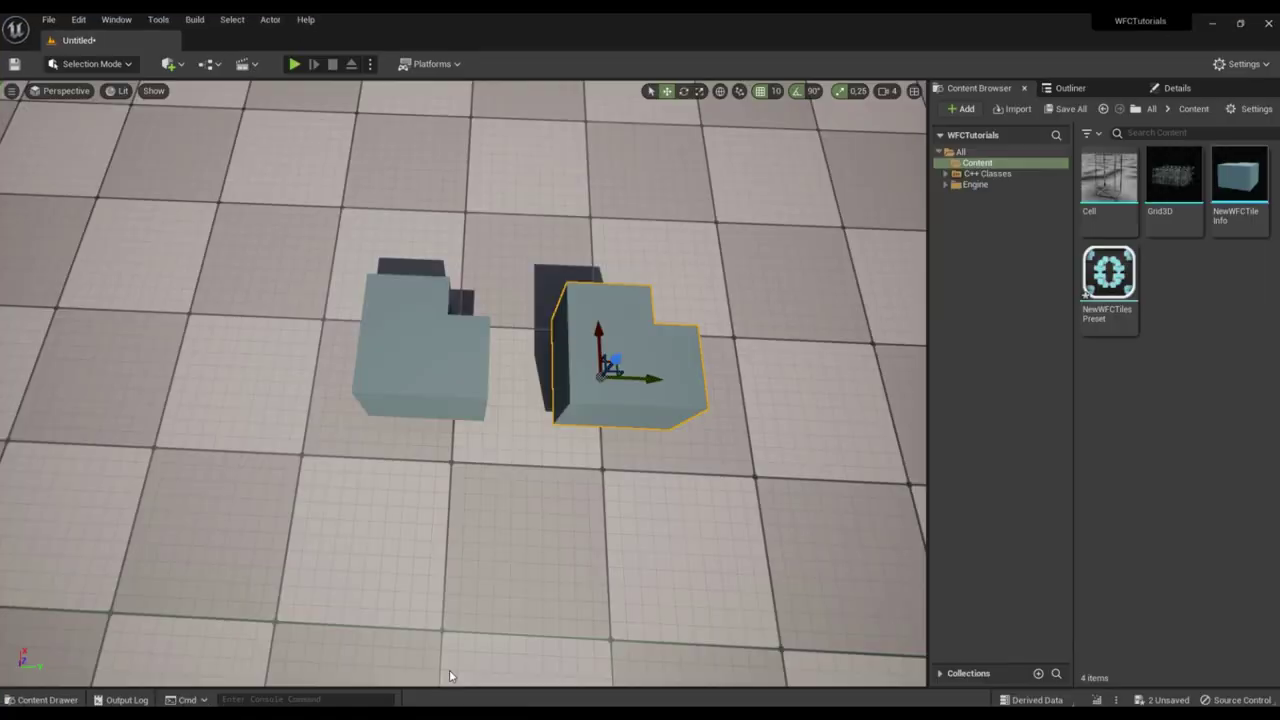
Rotate the duplicated corner mesh about the vertical axis and move it against the first so their notches join.
click(449, 670)
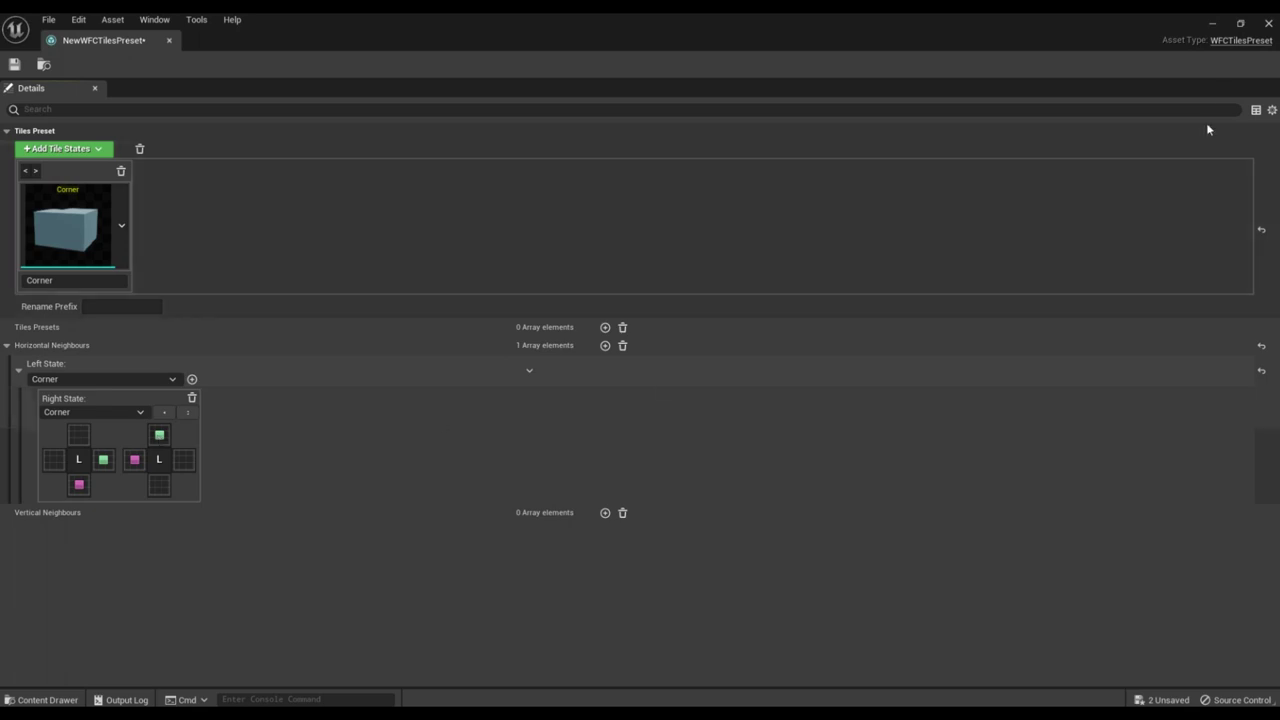
click(1212, 22)
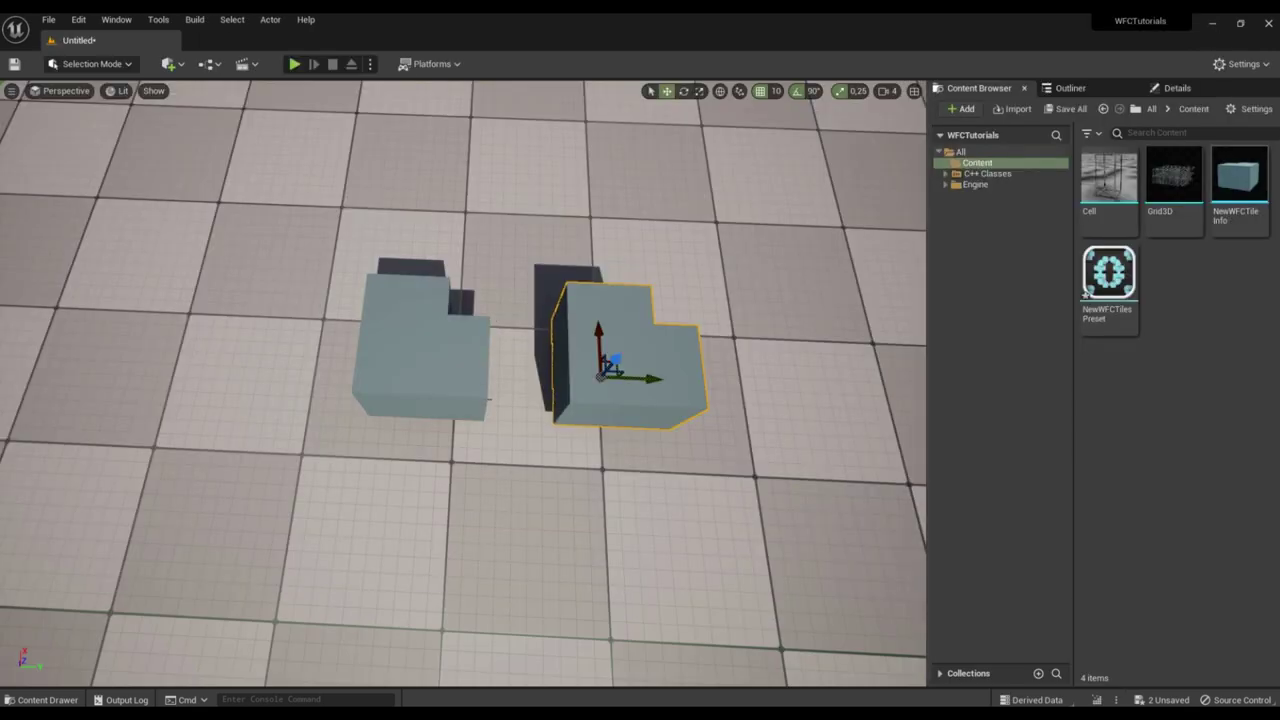
mouse_move(463, 383)
right_down()
mouse_move(470, 340)
mouse_move(455, 385)
mouse_move(465, 395)
right_up()
right_drag(681, 325, 686, 386)
key(e)
drag(514, 450, 589, 414)
key(w)
click(625, 288)
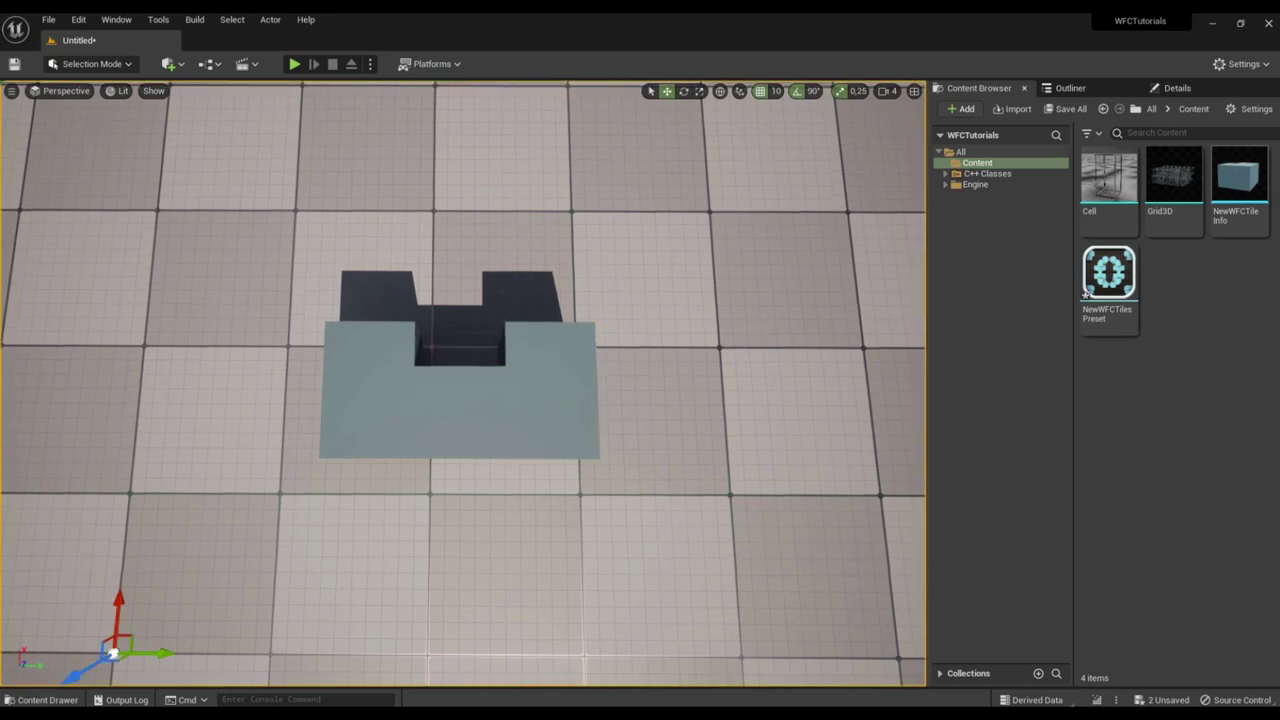
Examine the two joined corner meshes from several angles and compare them with the Corner neighbour settings in the tiles preset.
right_drag(625, 288, 625, 254)
key(w)
key(s)
key(q)
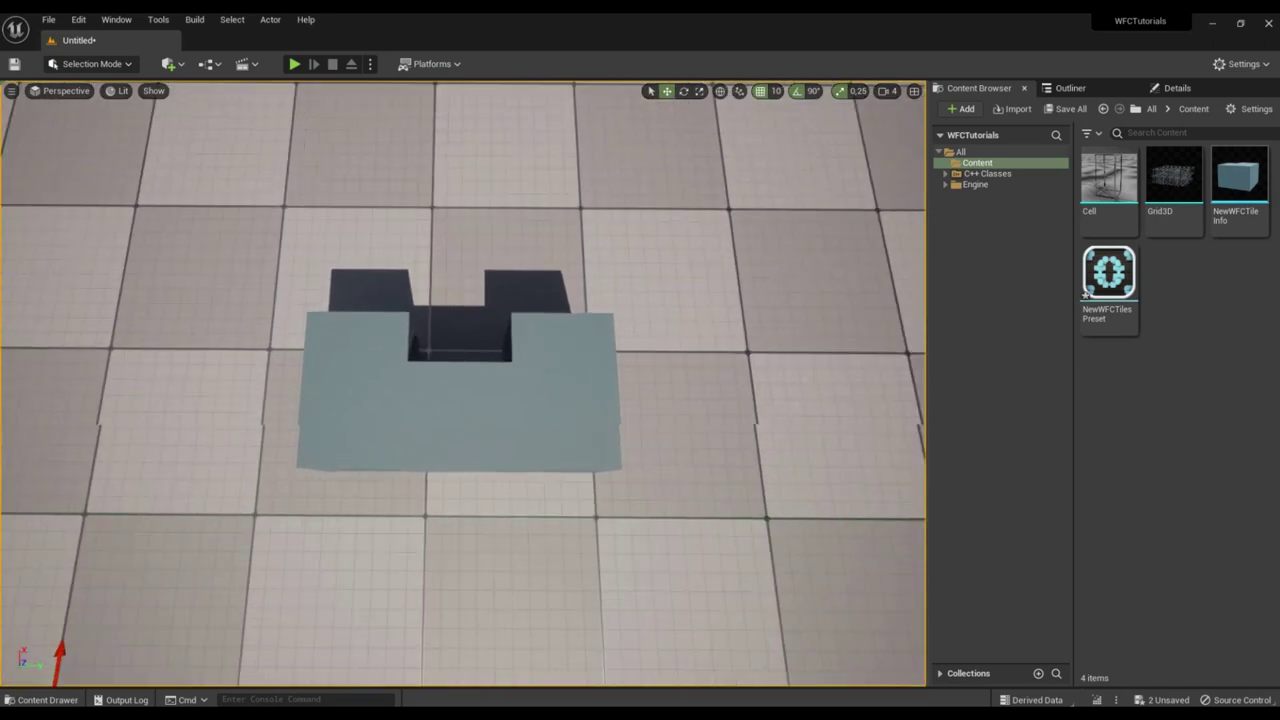
key(a)
key(d)
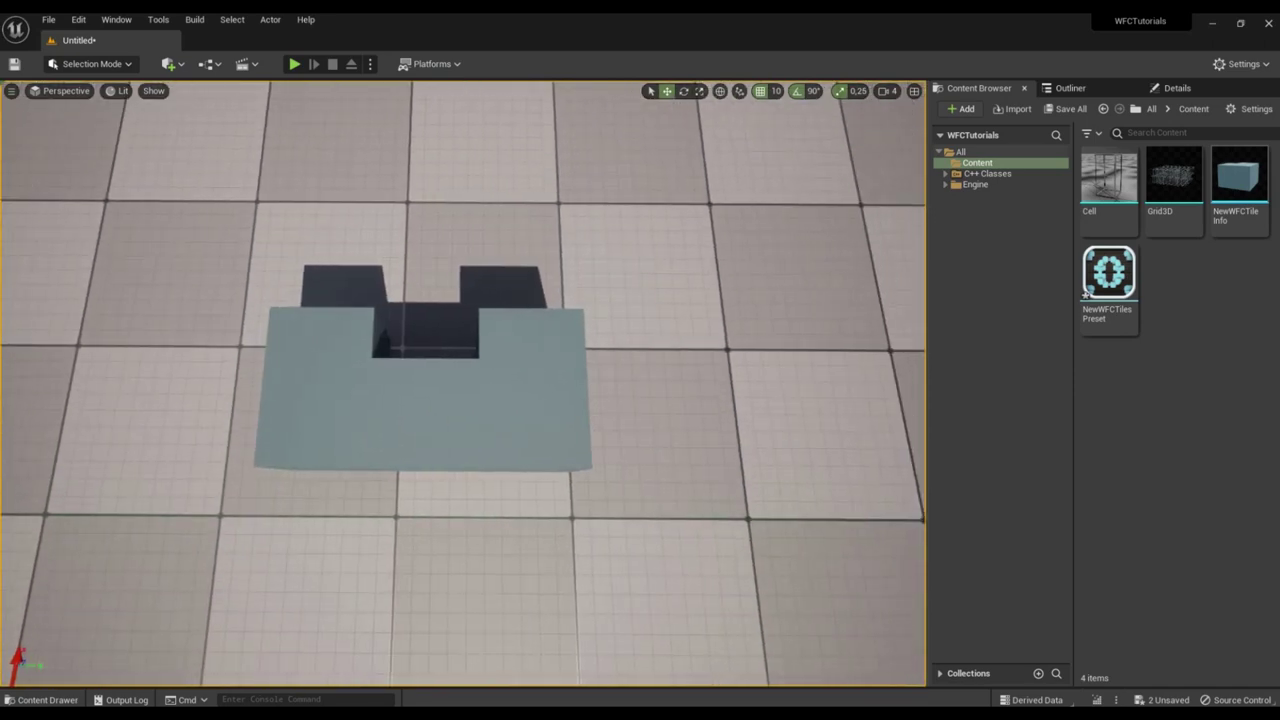
key(s)
key(a)
key(d)
key(s)
key(w)
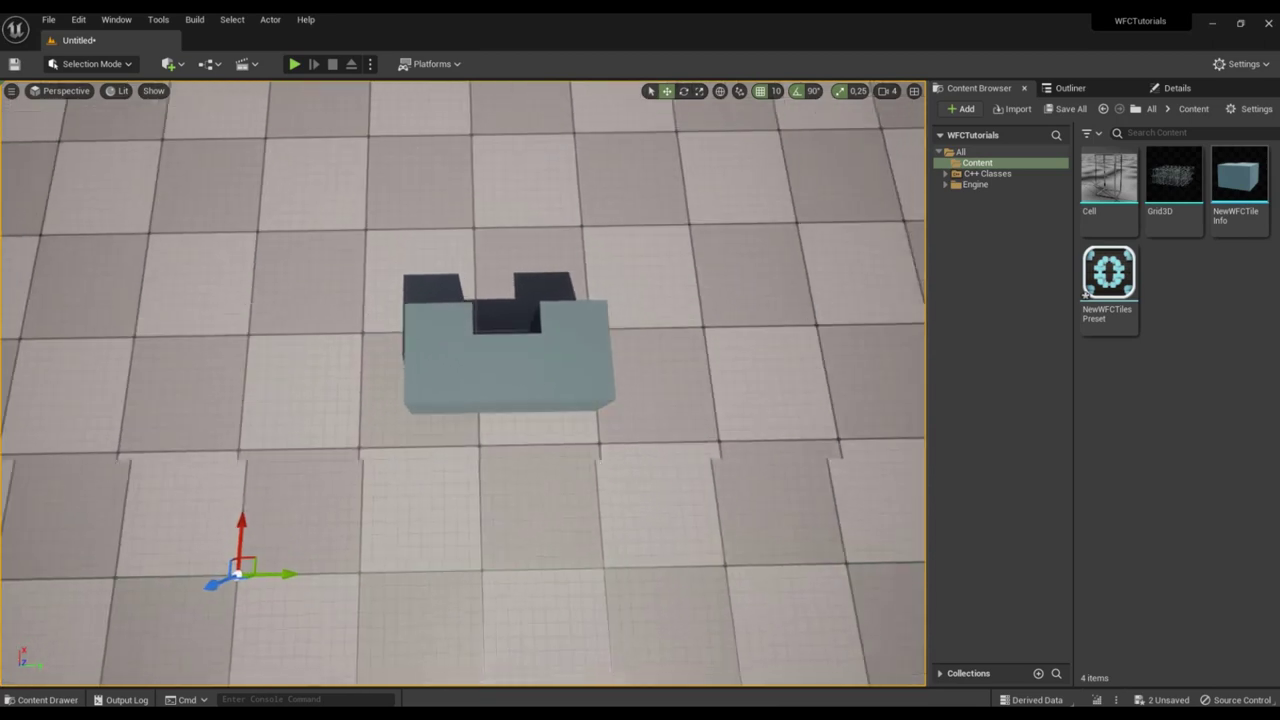
right_drag(633, 330, 625, 293)
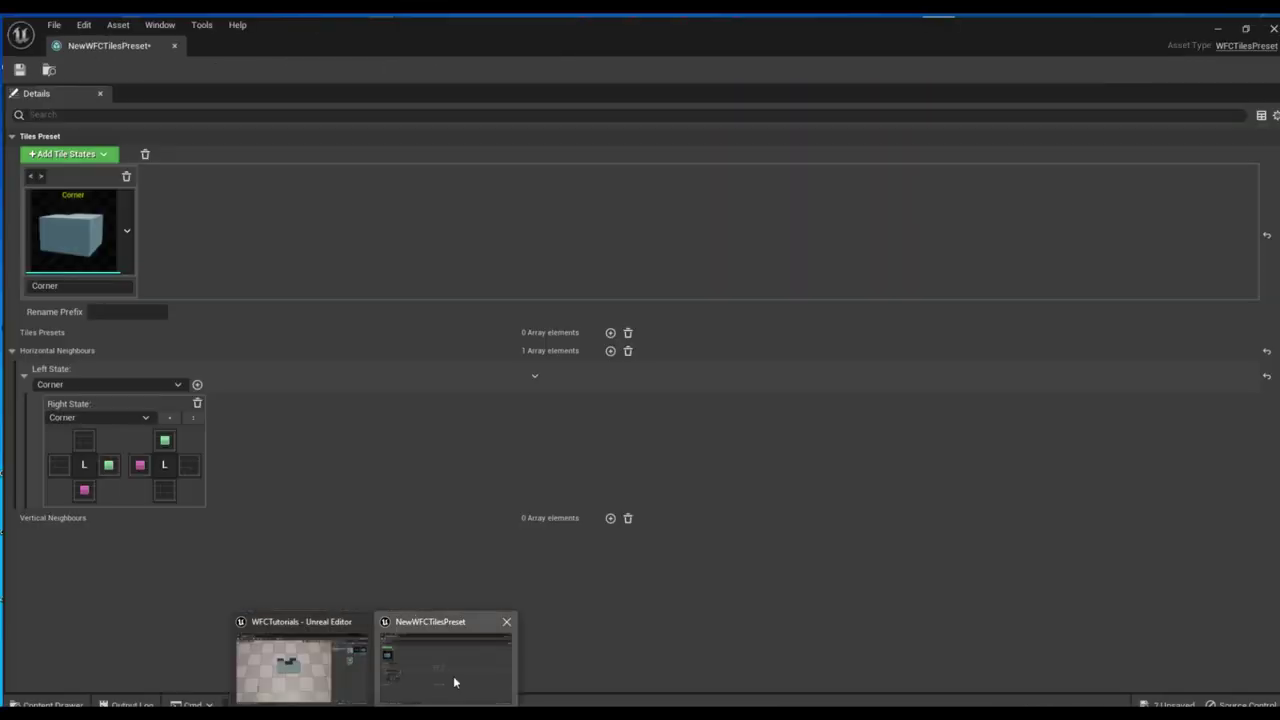
click(453, 676)
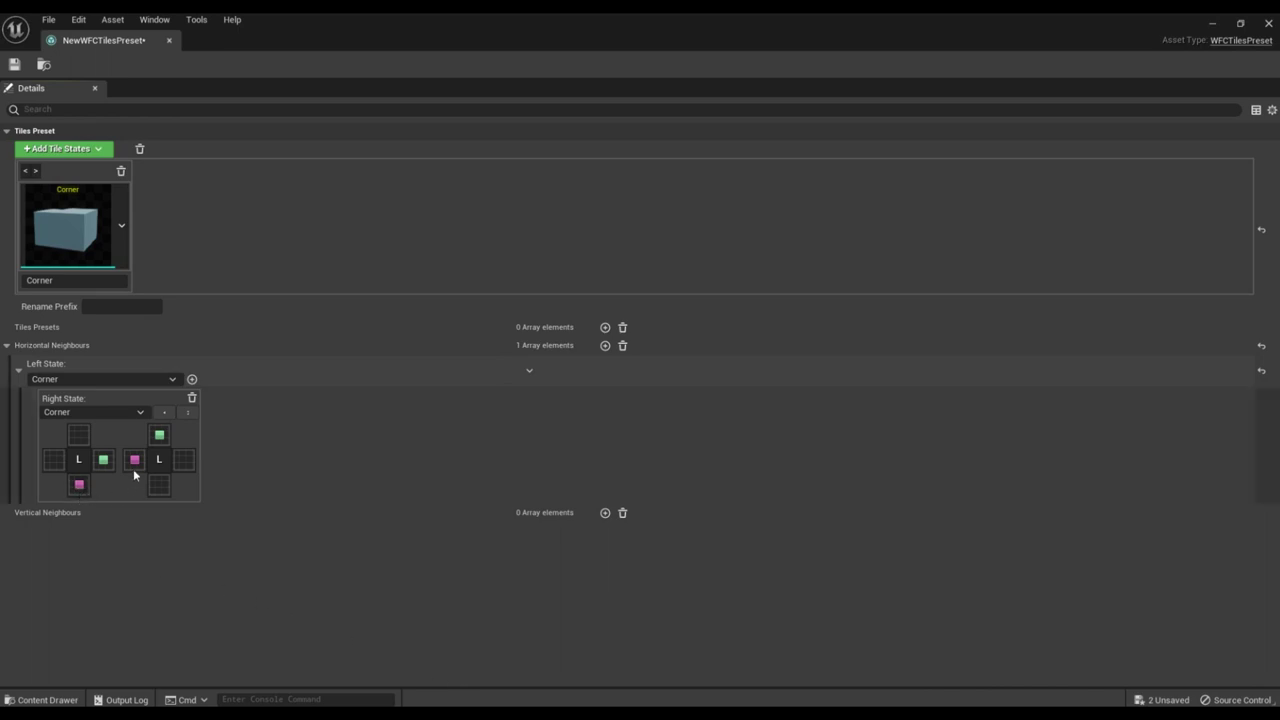
click(1216, 24)
mouse_move(374, 228)
right_down()
mouse_move(376, 240)
mouse_move(374, 228)
right_up()
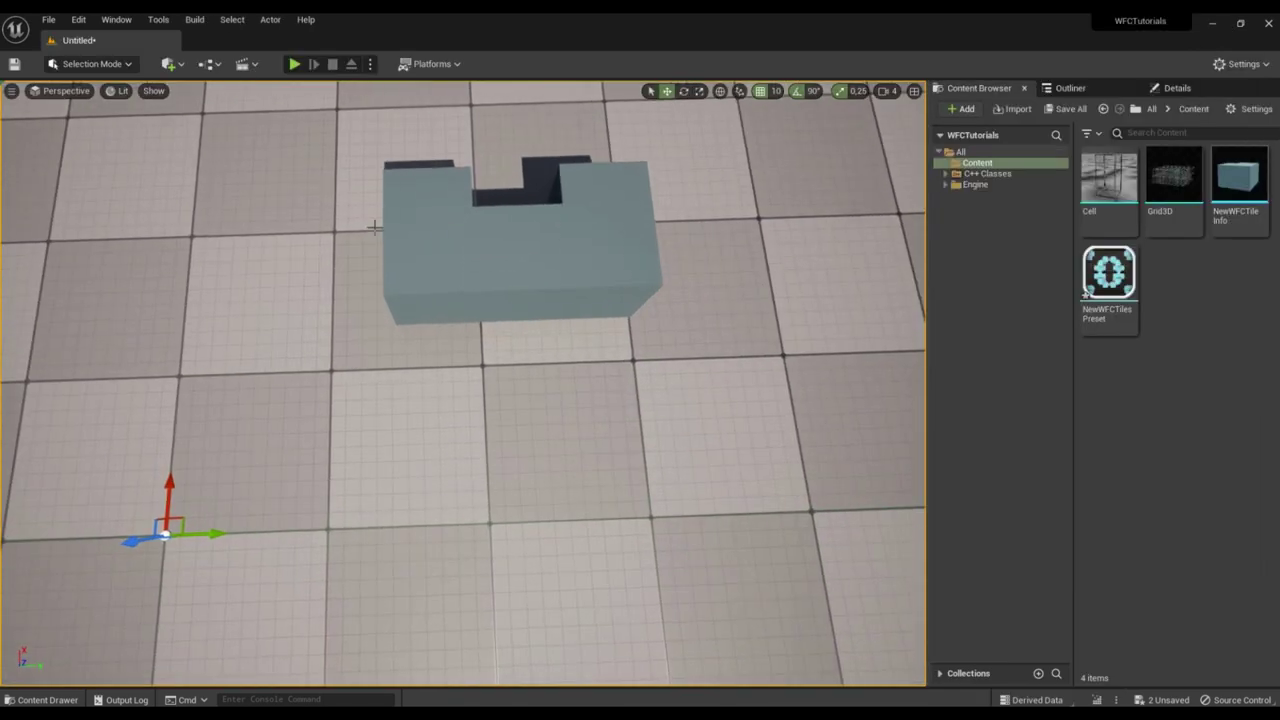
Duplicate the left mesh of the joined corner pair toward the viewer along the X axis and rotate the copy so its notch faces far left.
click(424, 240)
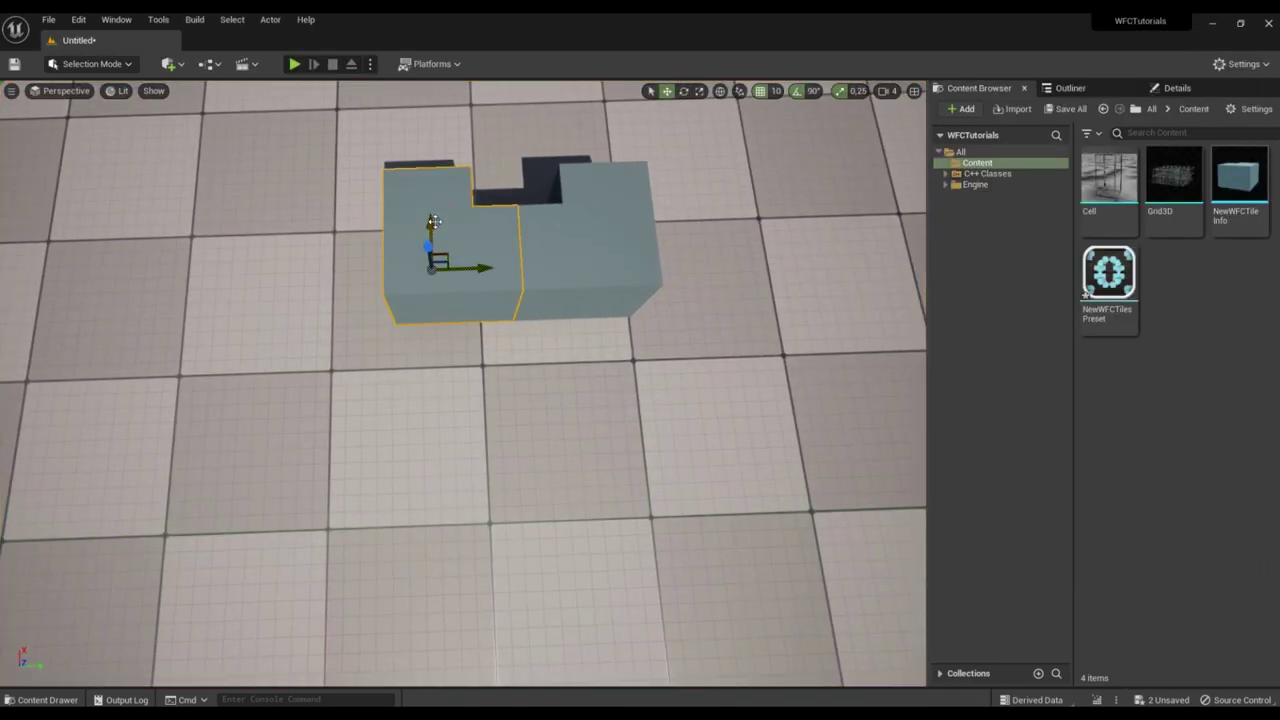
alt+drag(432, 224, 436, 465)
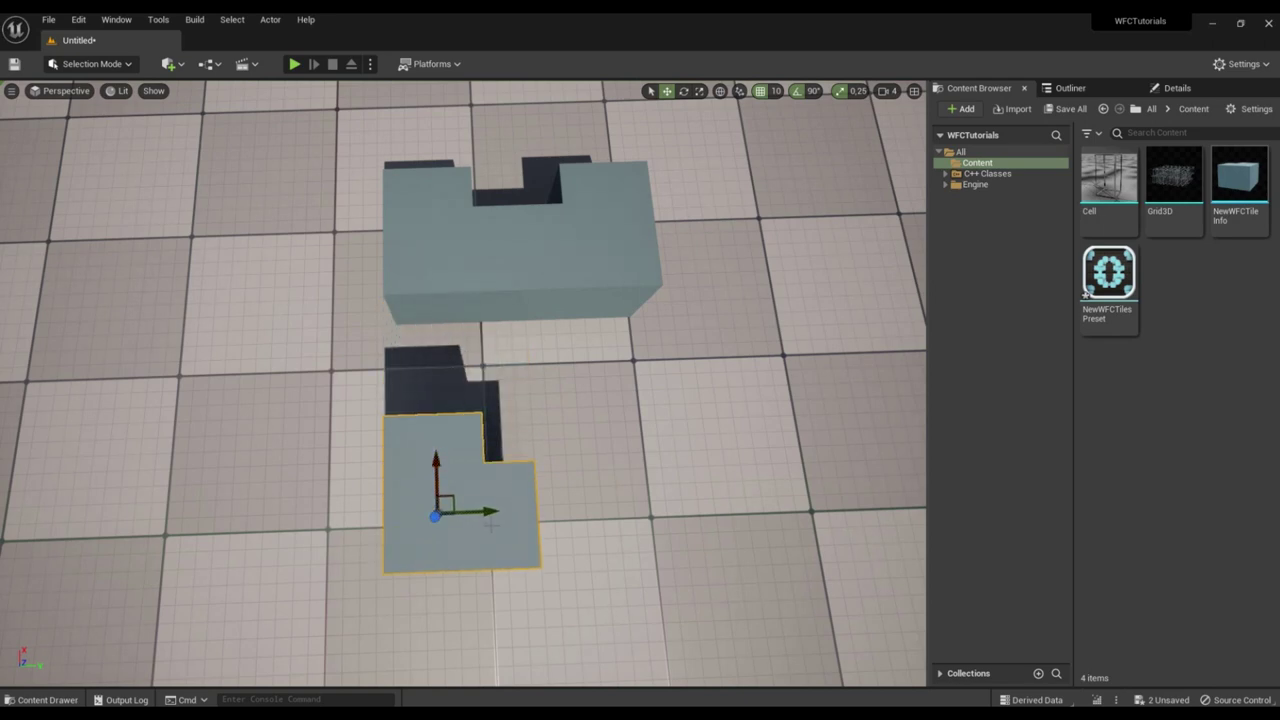
key(e)
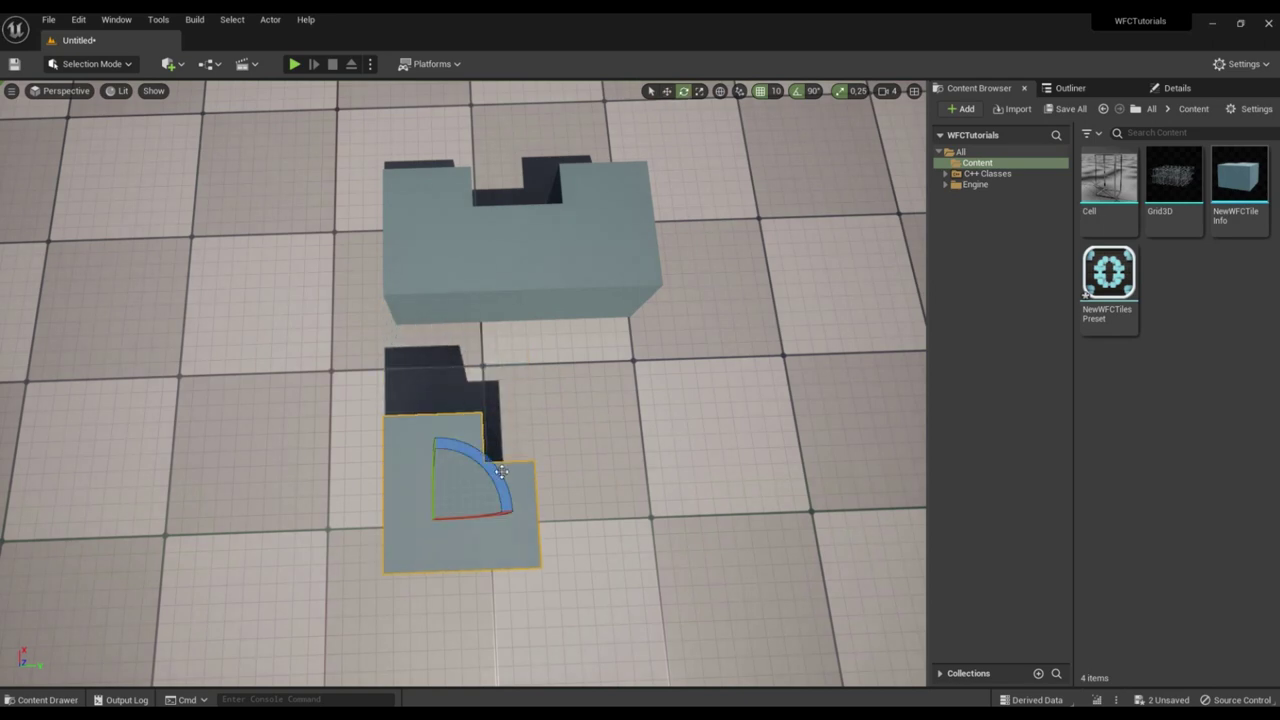
drag(497, 471, 631, 455)
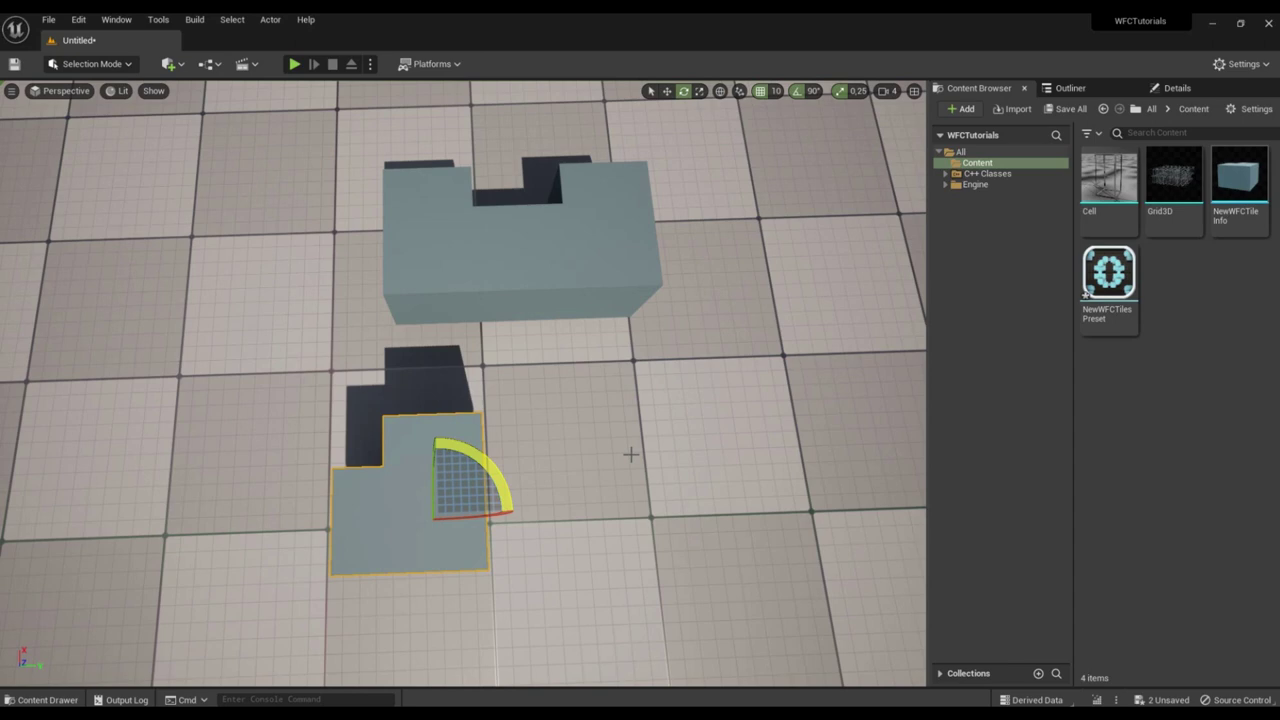
Duplicate the right mesh of the joined pair beside the first copy and rotate it about the vertical axis so its notch faces far right.
click(645, 274)
key(w)
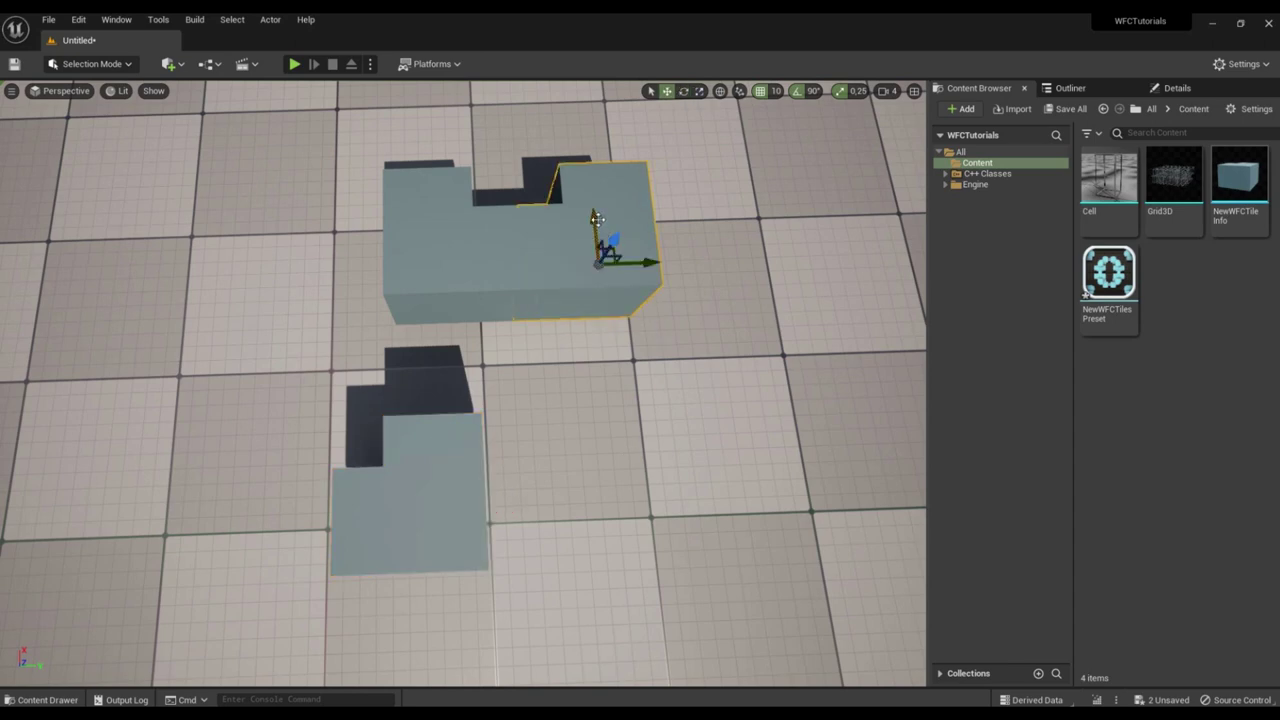
alt+drag(623, 206, 619, 458)
key(r)
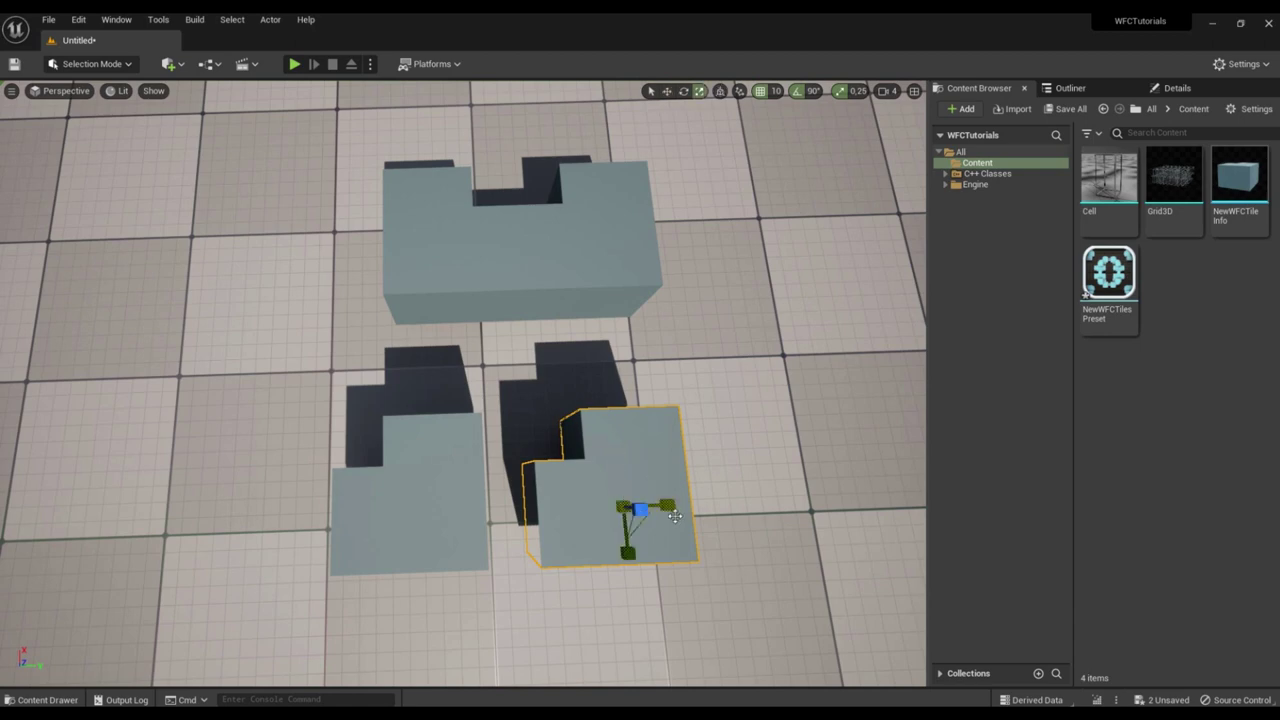
key(w)
key(e)
drag(577, 451, 737, 428)
key(d)
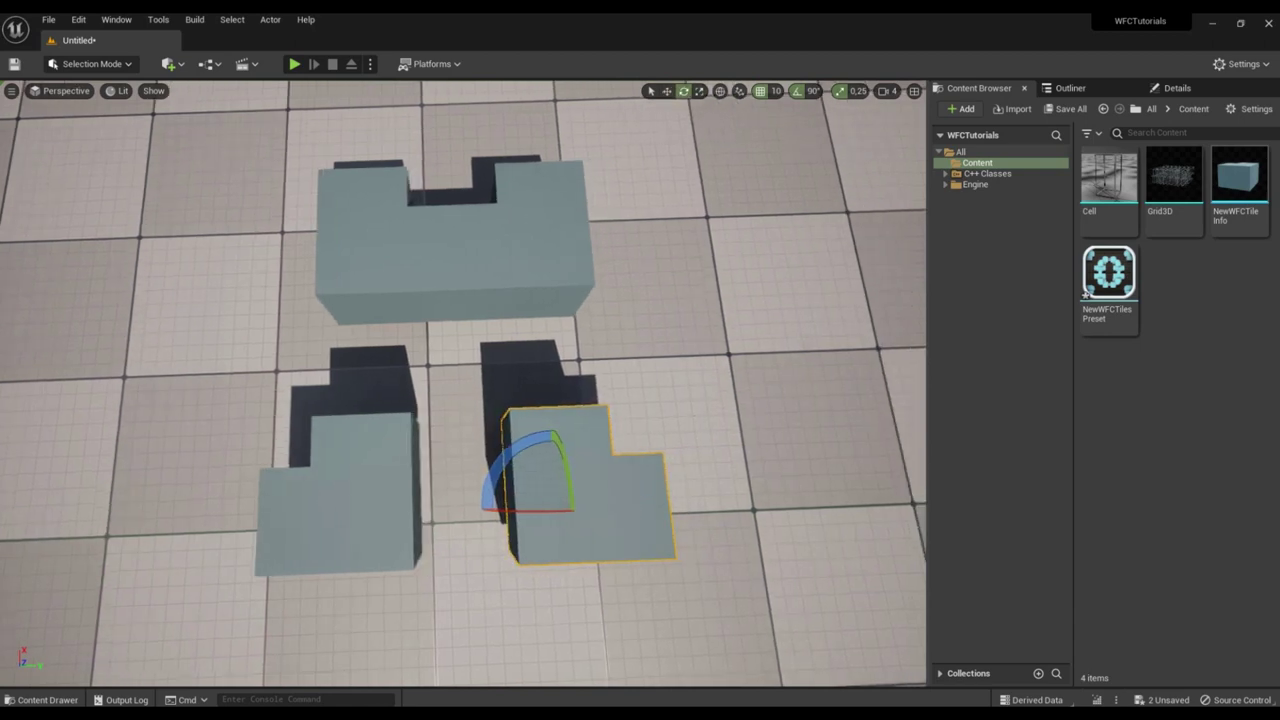
click(718, 402)
key(w)
right_drag(718, 402, 716, 378)
key(s)
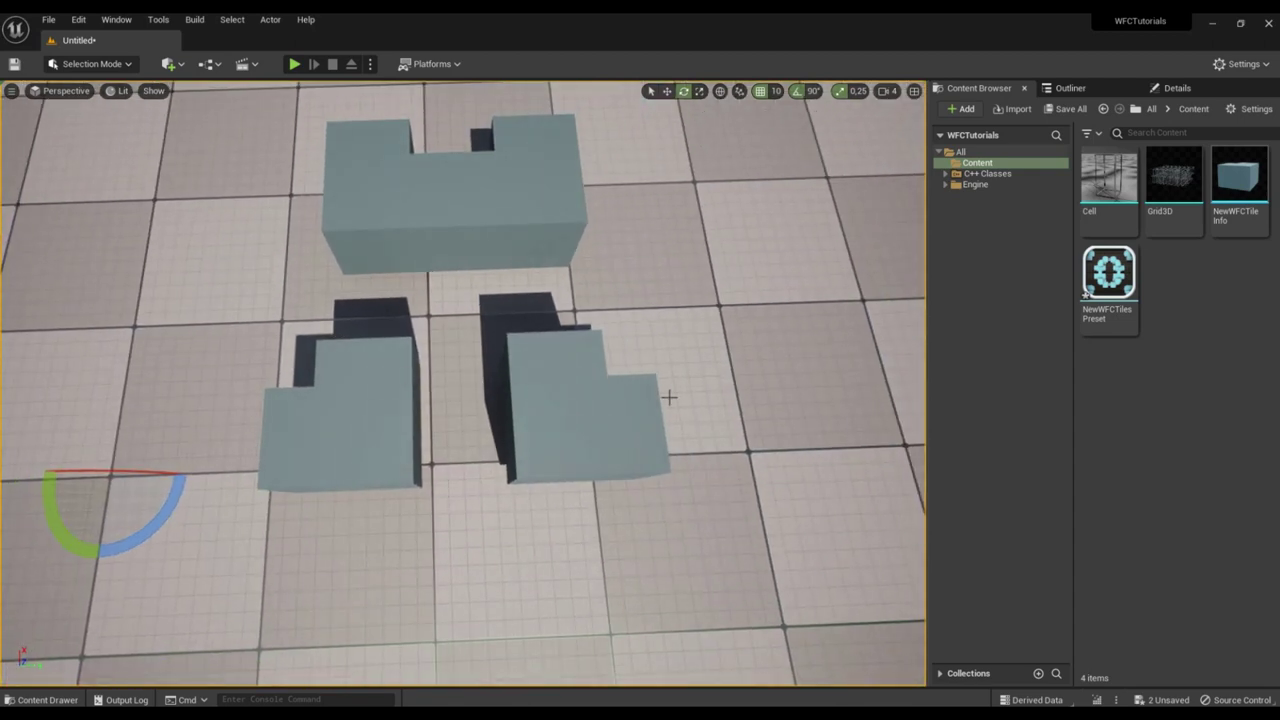
In the NewWFCTilesPreset editor, add a Vertical Neighbours element and set its Below State to Corner.
mouse_move(408, 703)
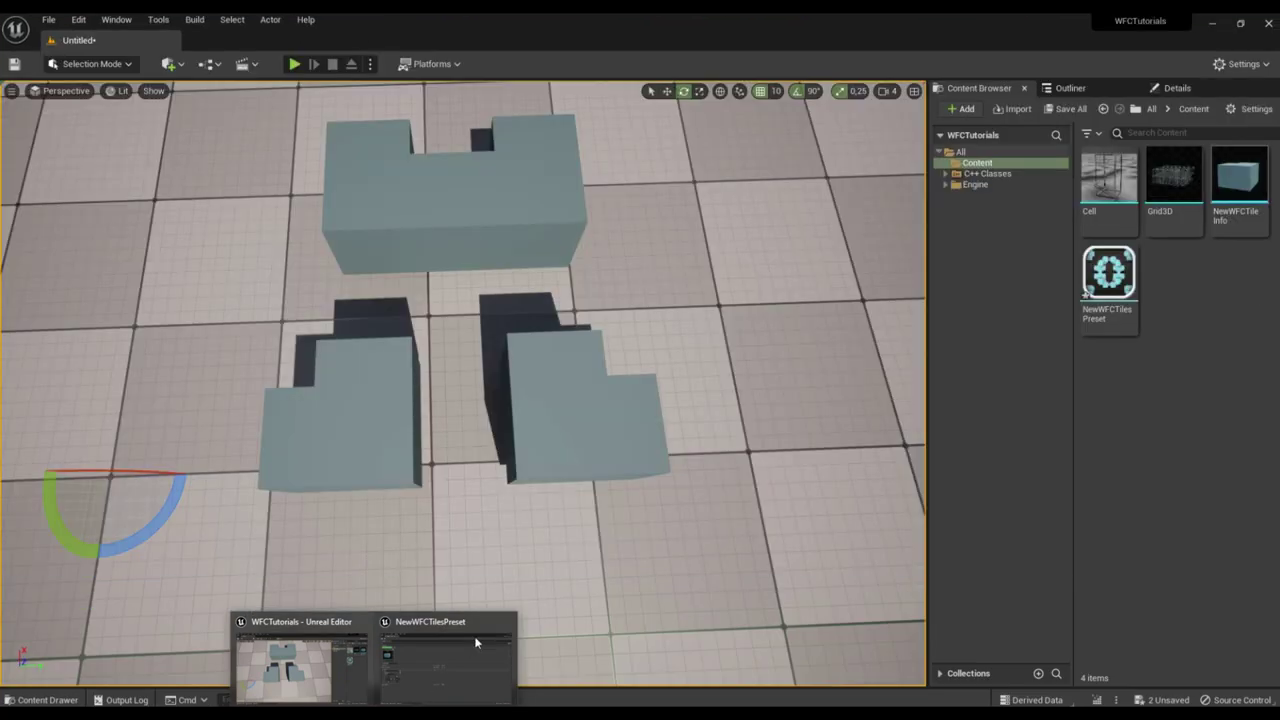
click(427, 656)
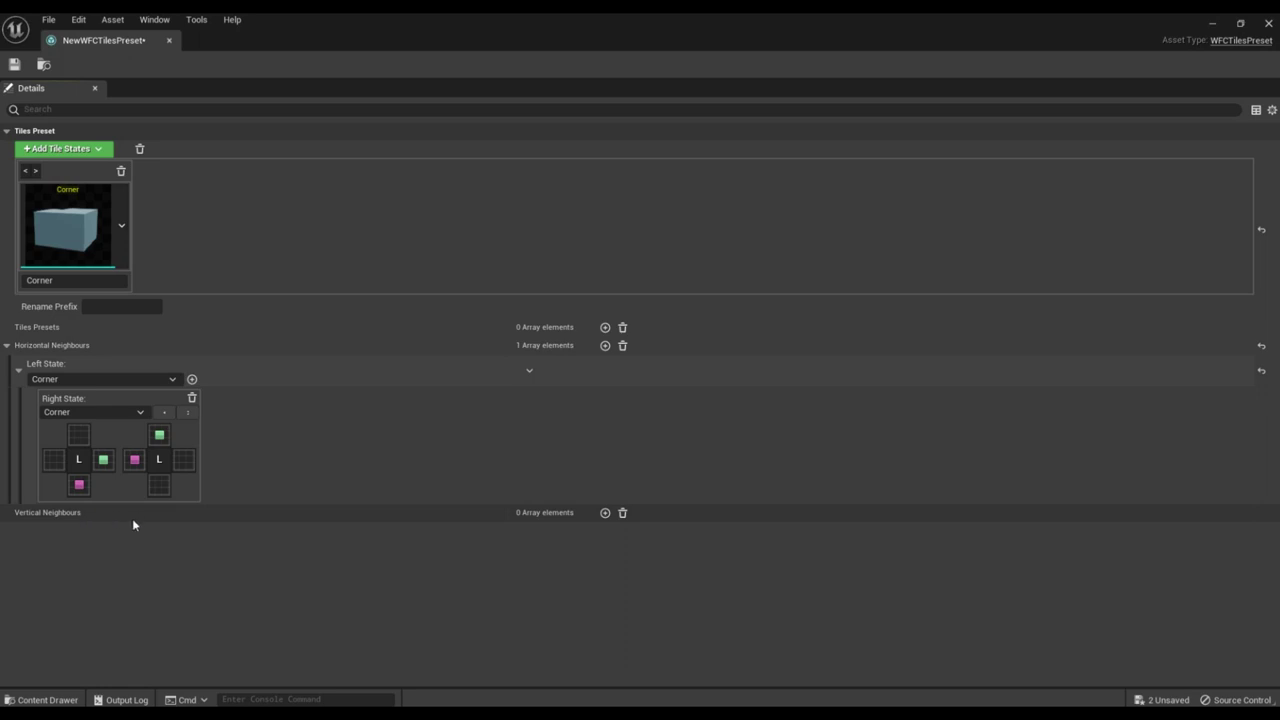
click(605, 512)
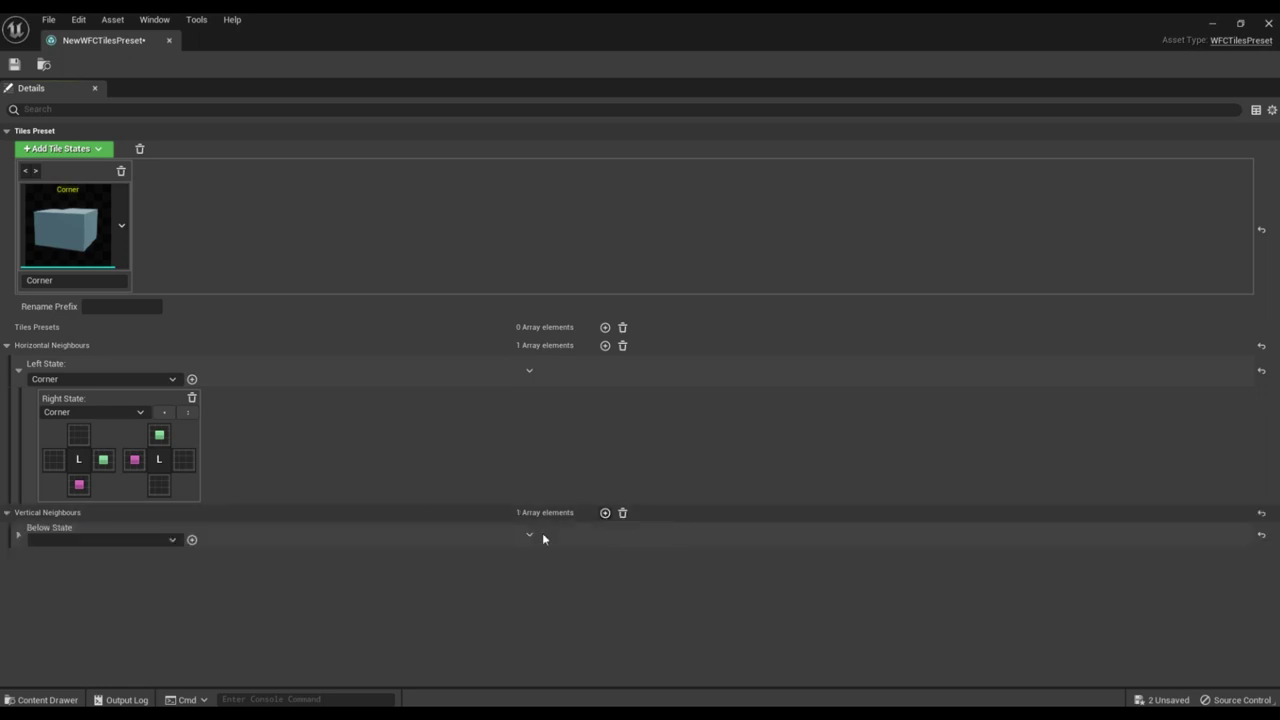
click(62, 540)
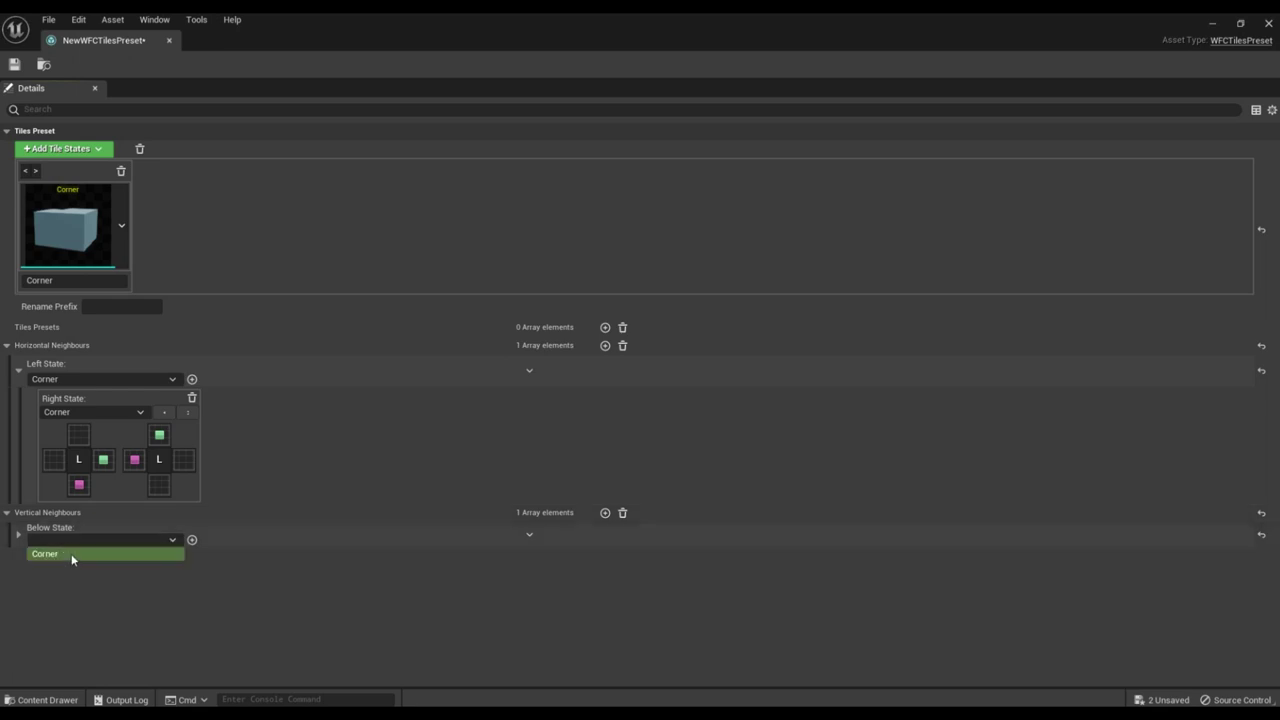
click(71, 554)
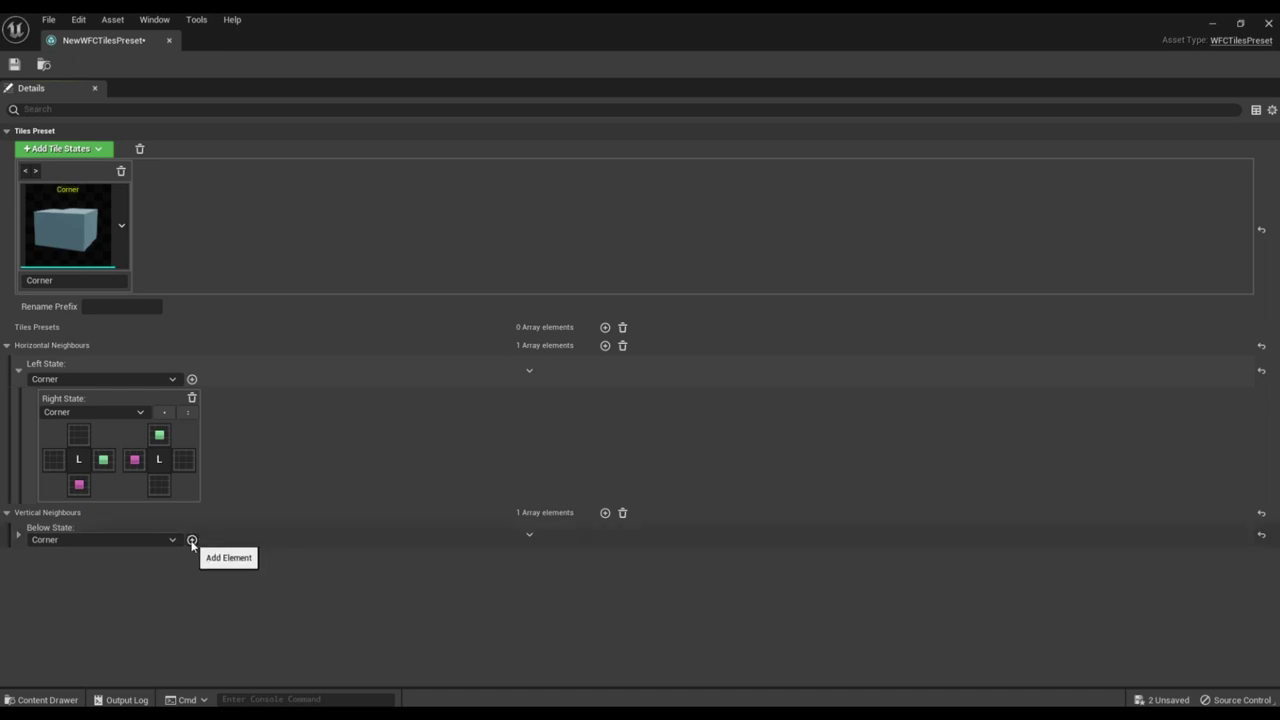
Give the Corner Below State a single Above State entry set to Corner, removing the extra blank entries.
click(19, 535)
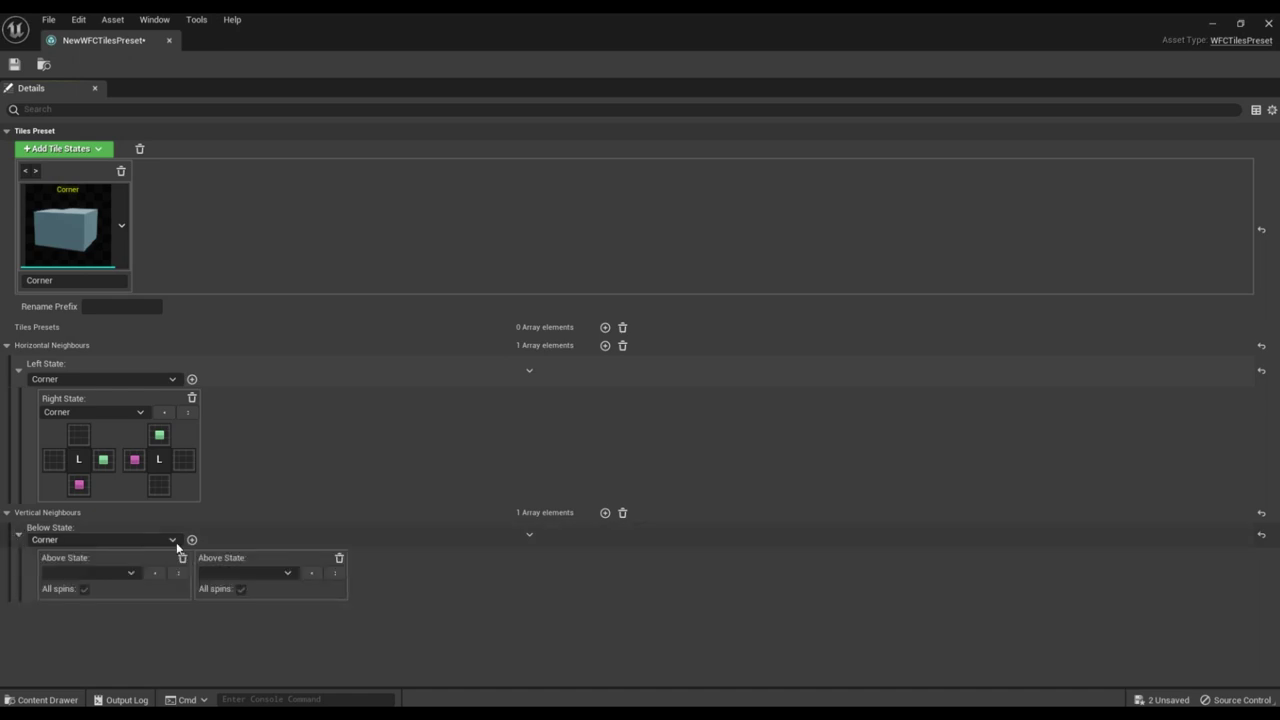
click(191, 541)
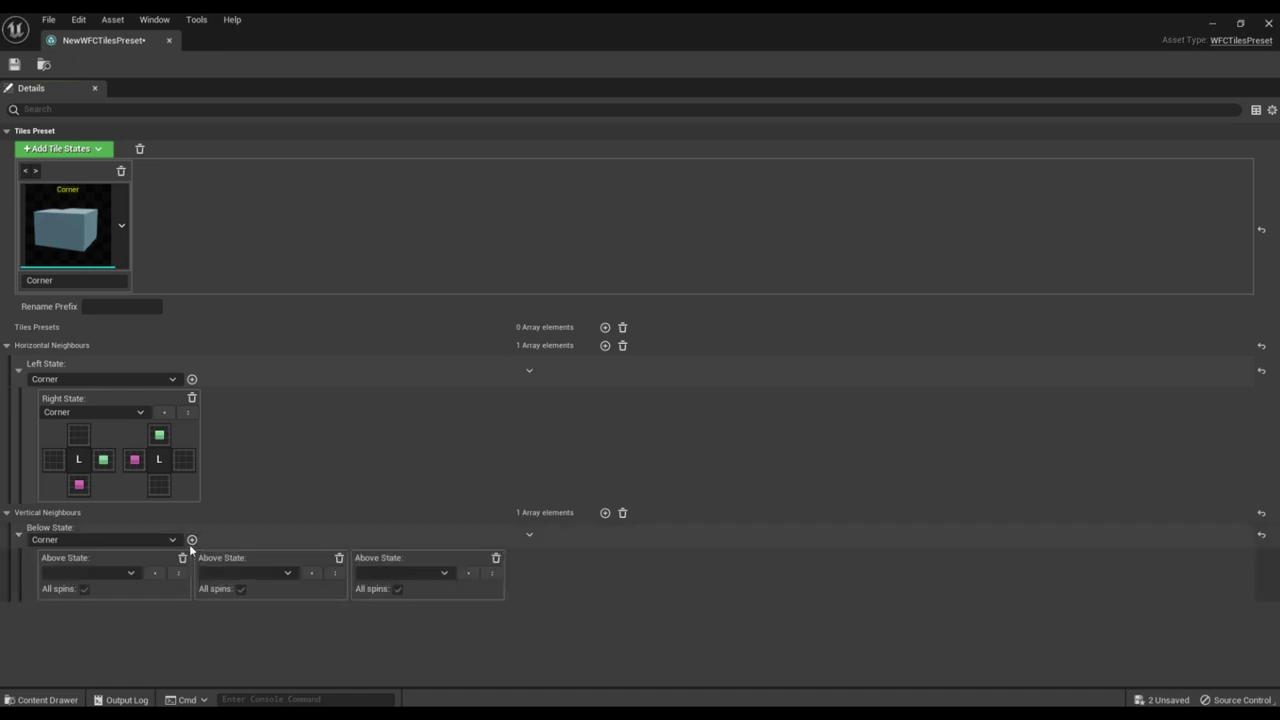
click(191, 541)
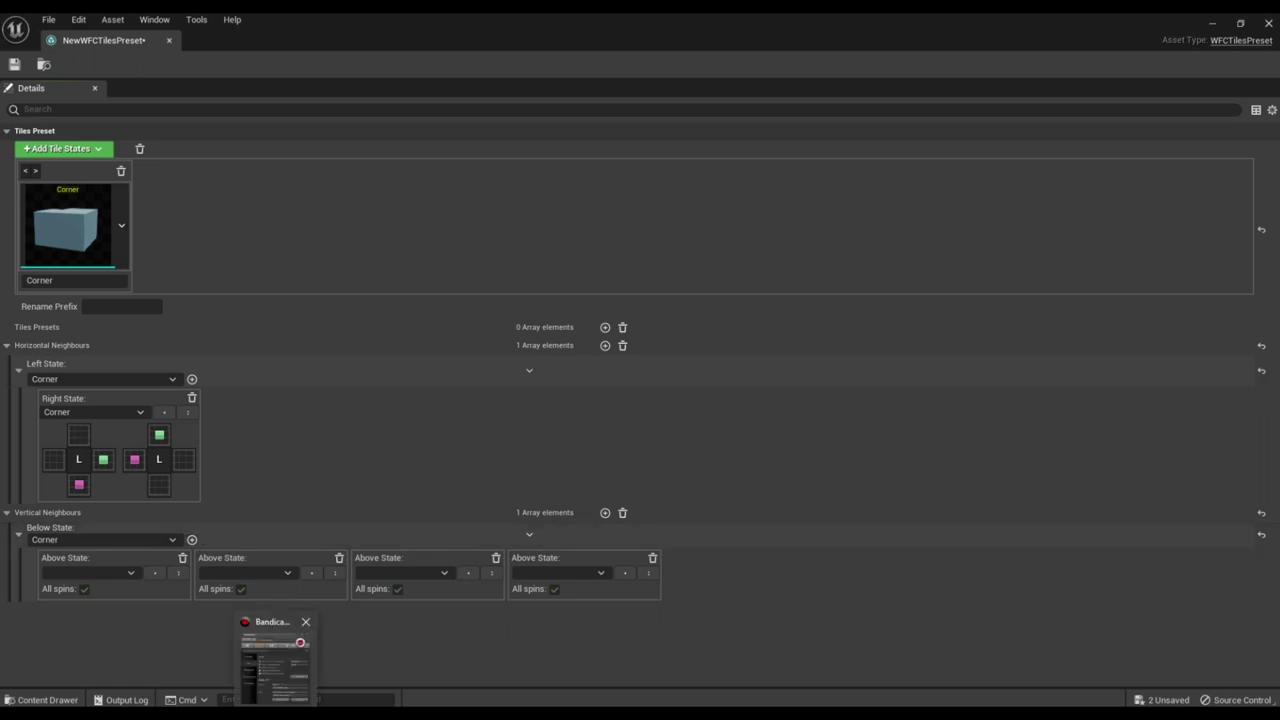
click(124, 575)
click(62, 586)
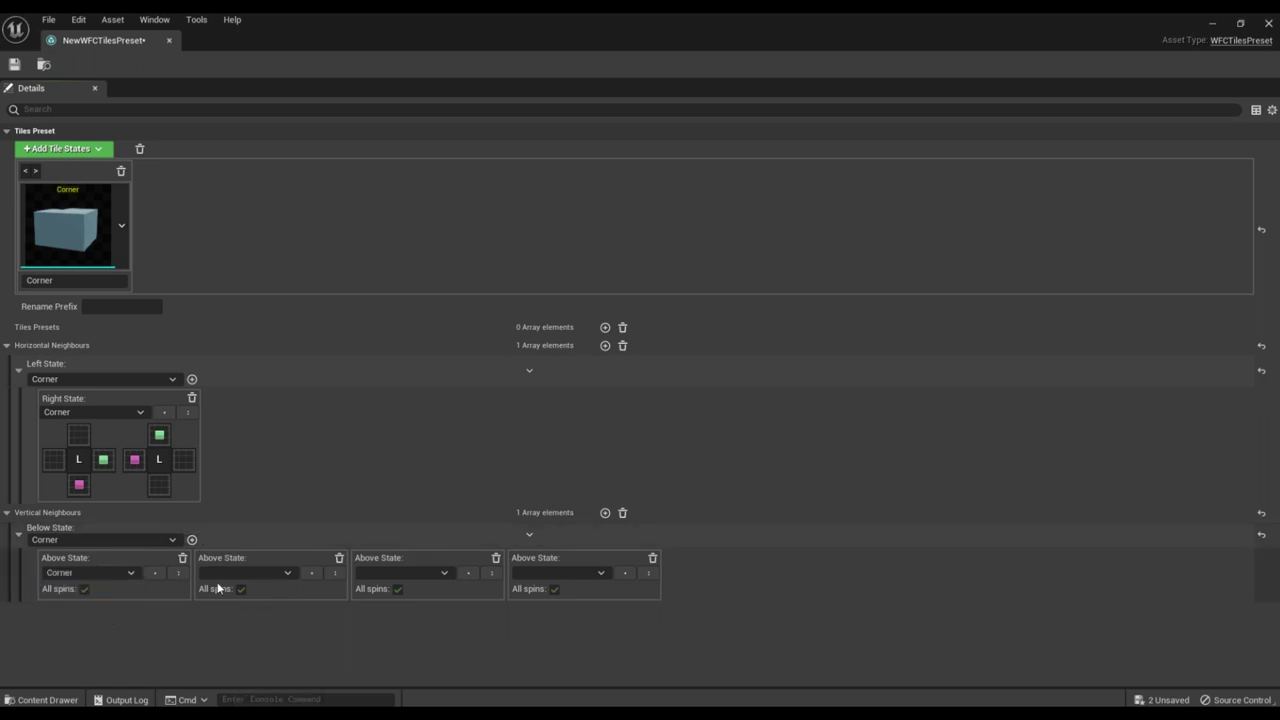
click(338, 558)
click(338, 558)
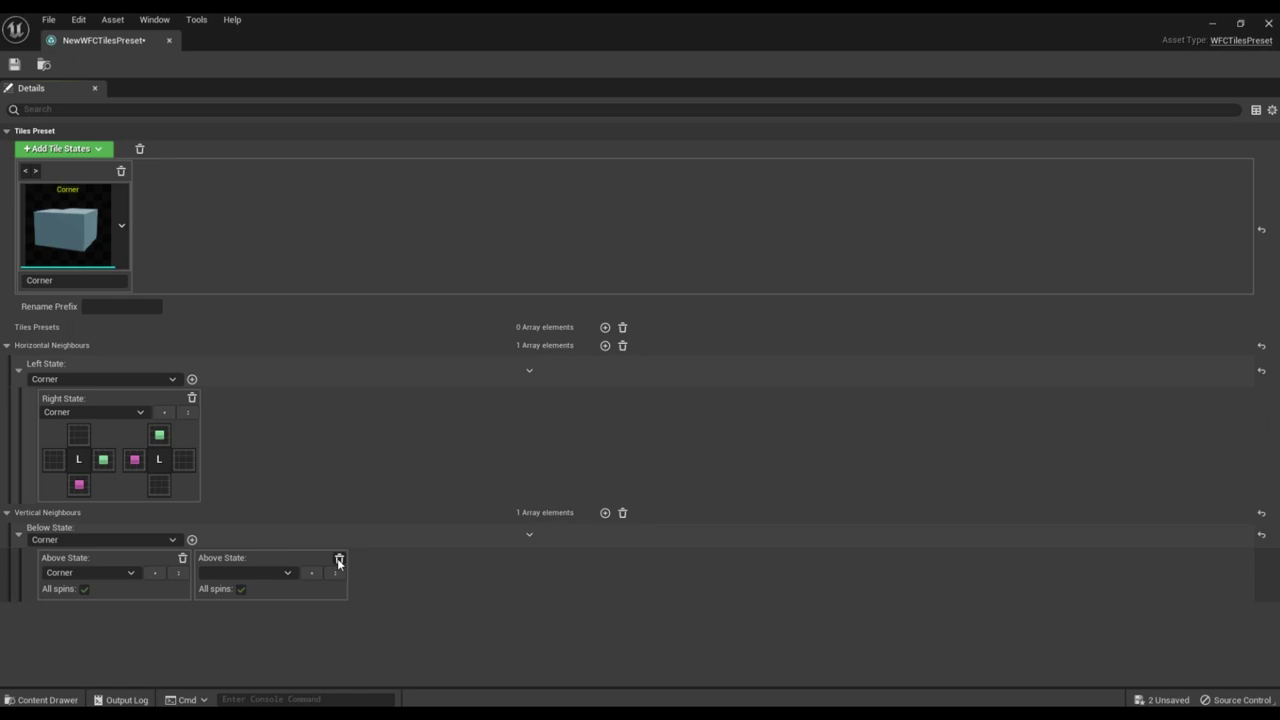
click(338, 558)
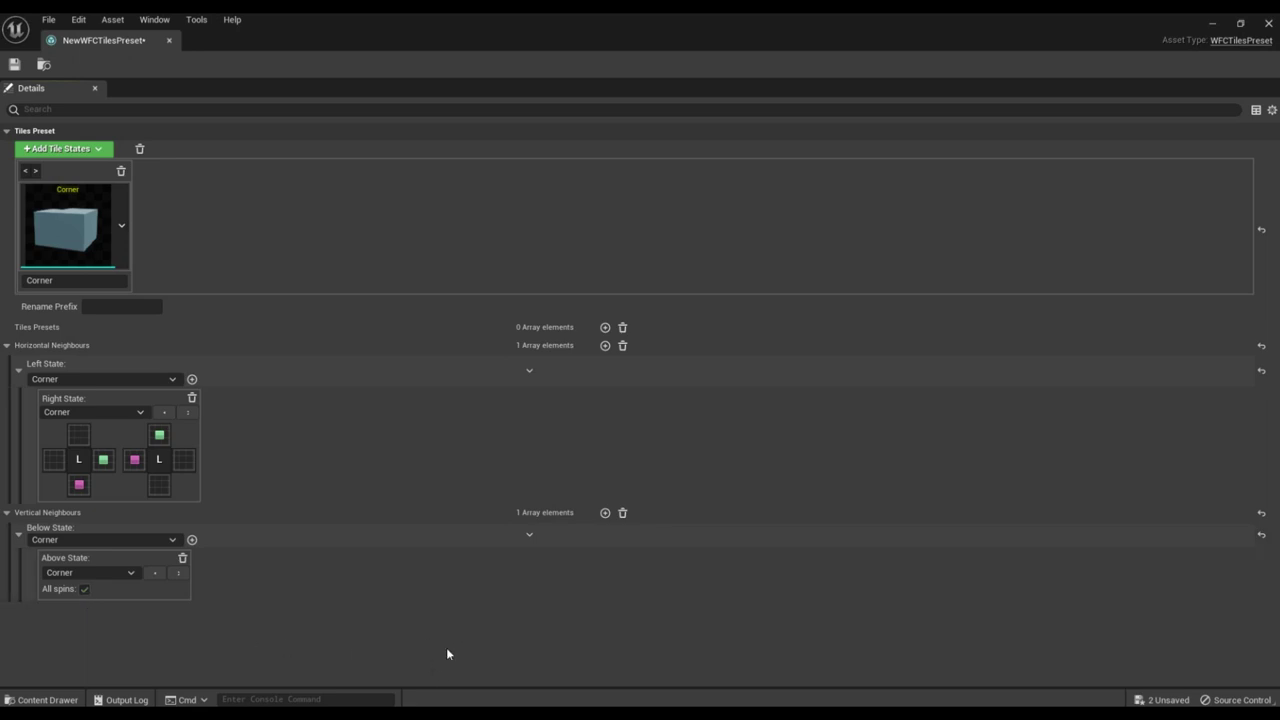
Back in the level, duplicate the left mesh of the joined corner pair along the X axis onto the open floor nearer the viewer.
click(1213, 23)
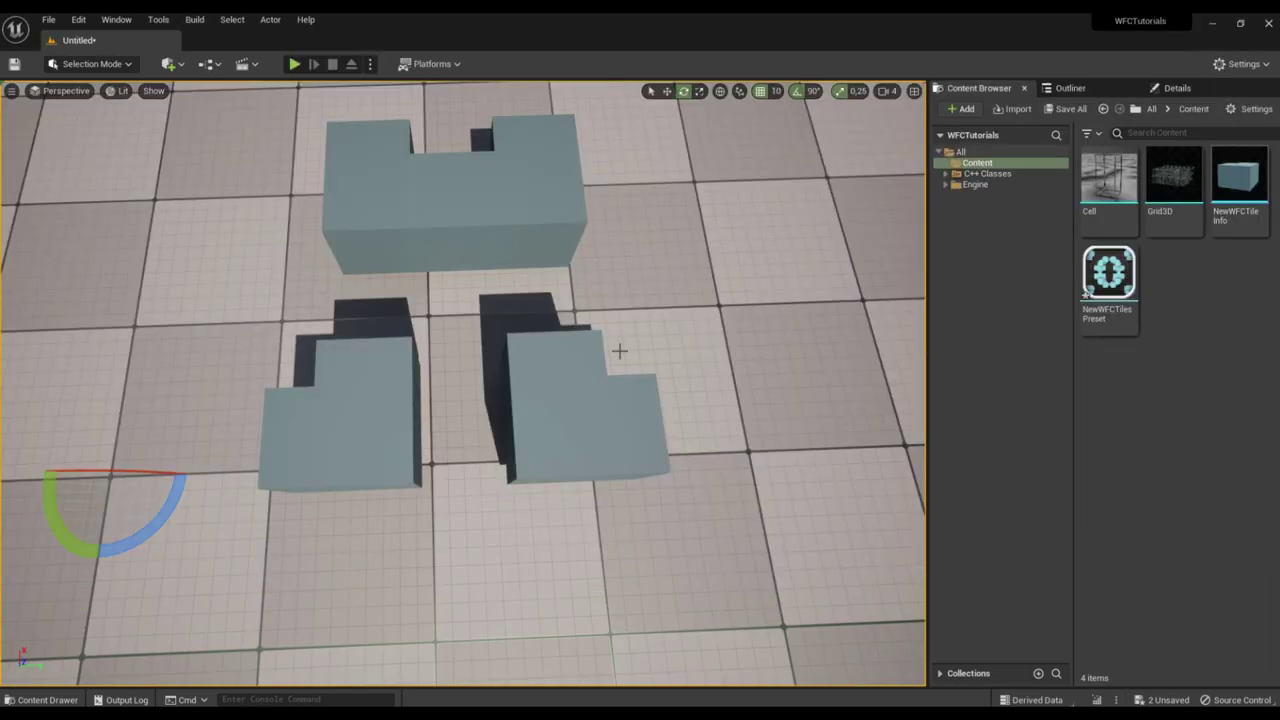
right_drag(620, 351, 617, 394)
key(s)
click(436, 147)
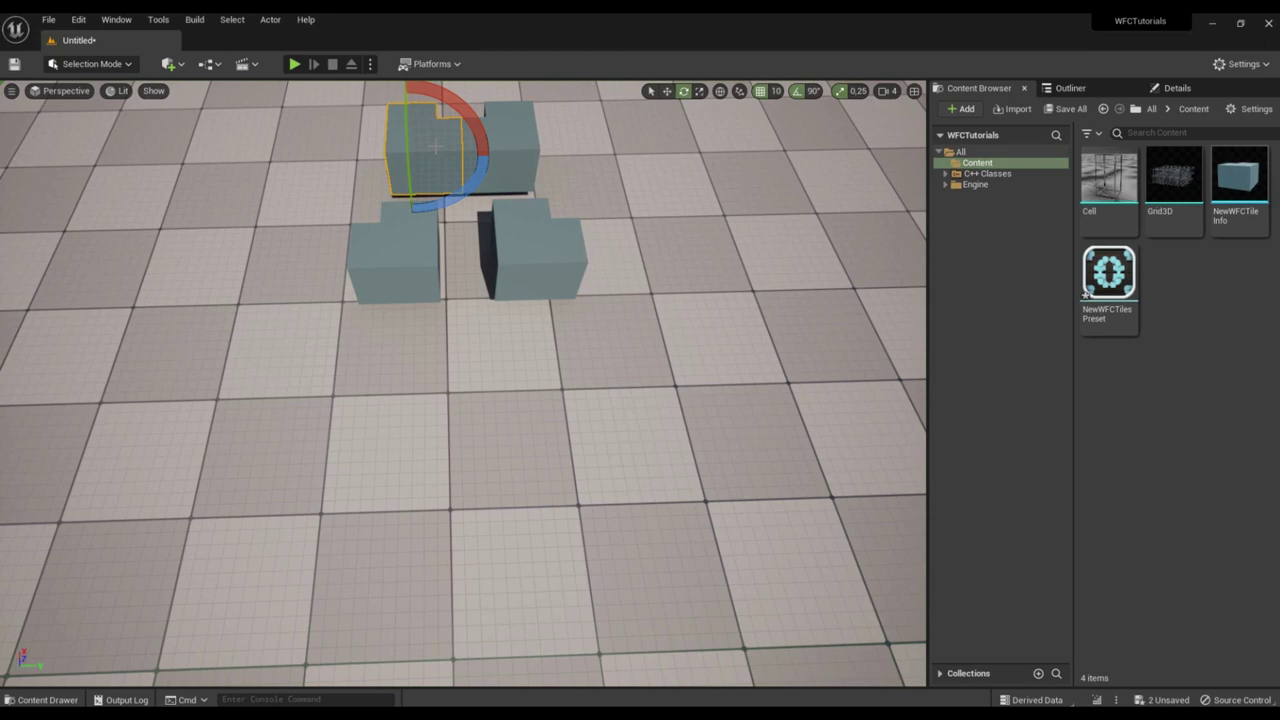
key(w)
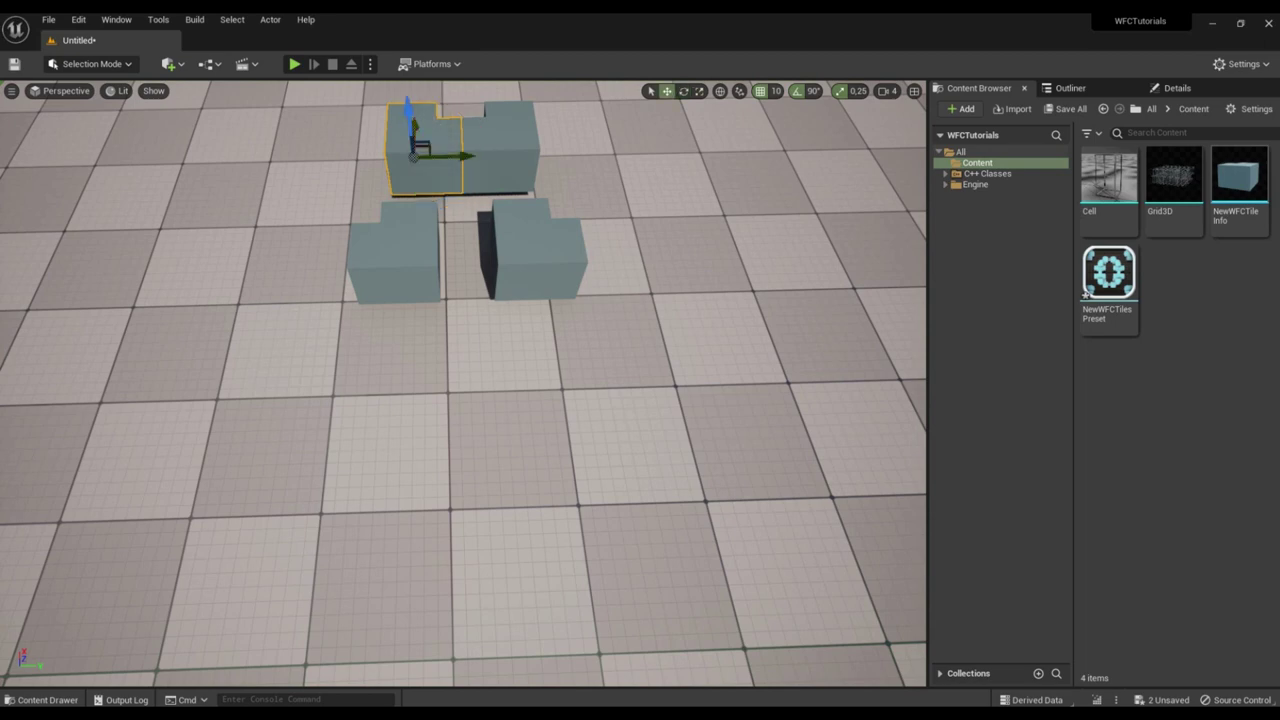
alt+drag(414, 137, 411, 445)
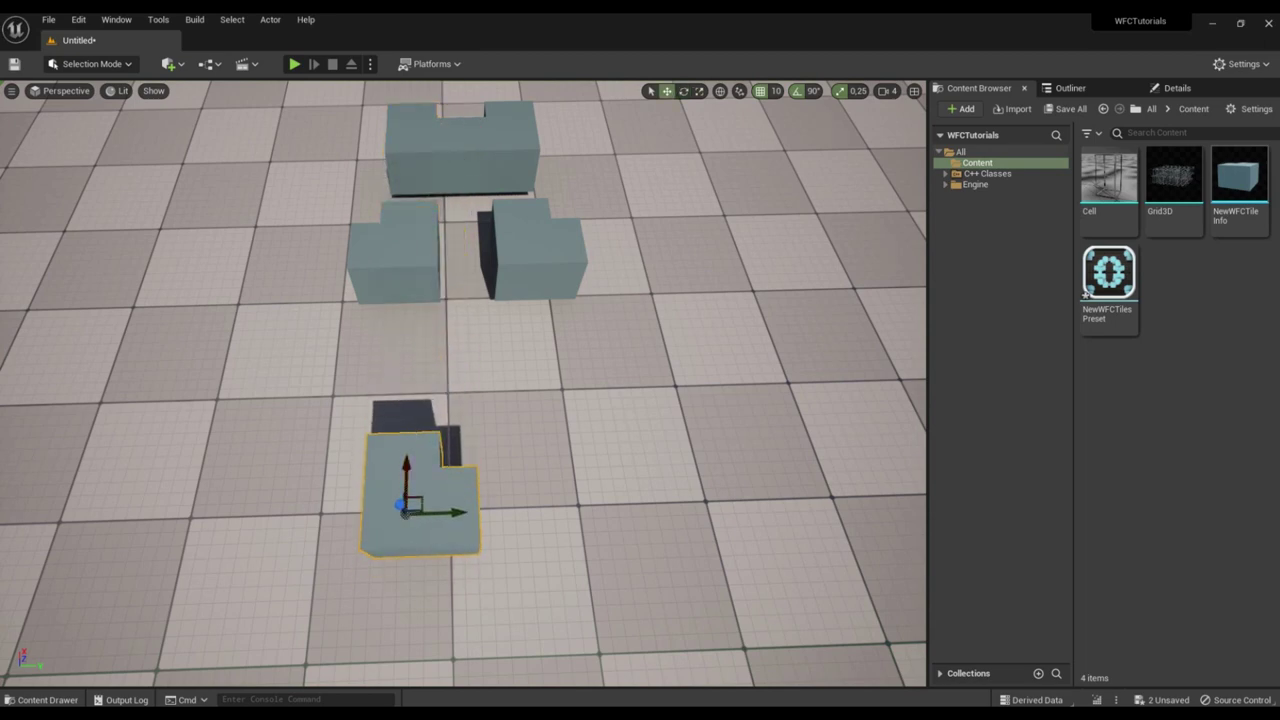
Duplicate the right mesh of the joined corner pair and position the copy raised above the new single corner mesh.
click(508, 180)
alt+drag(507, 128, 528, 452)
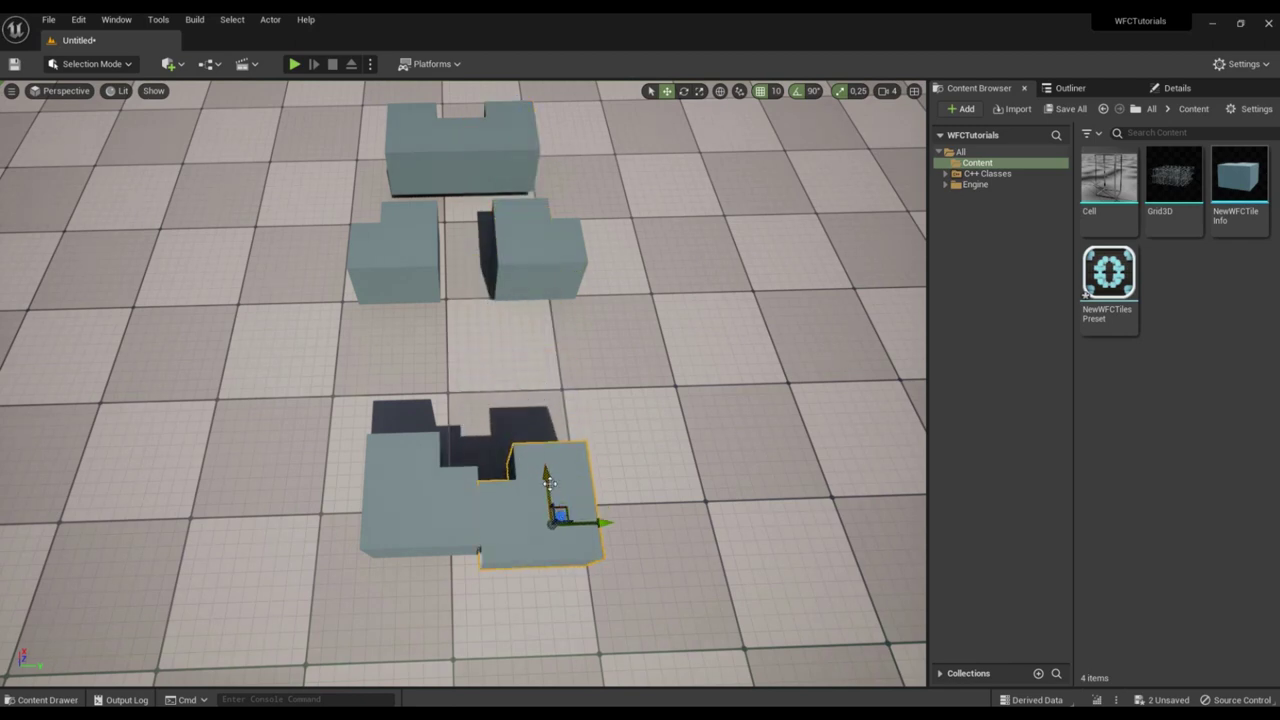
right_drag(592, 455, 588, 396)
drag(531, 319, 540, 232)
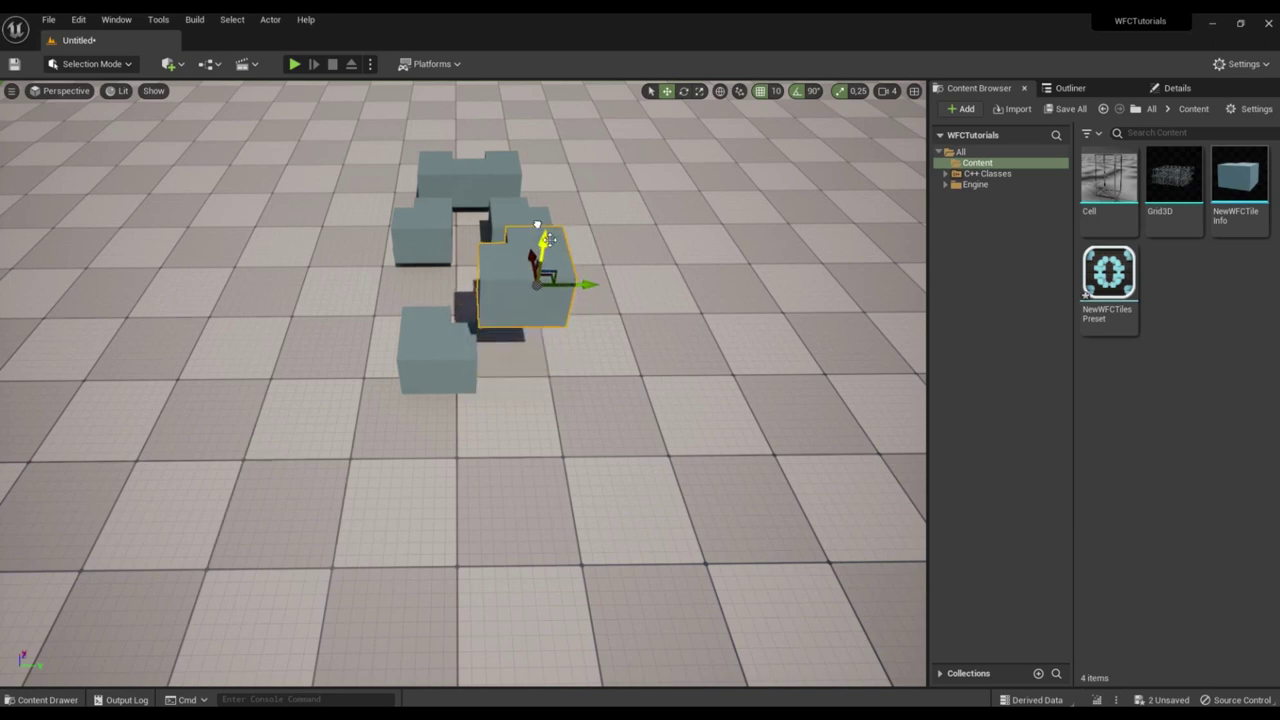
drag(592, 282, 499, 290)
Rotate the raised corner mesh about the vertical axis so its notch lines up with the mesh below.
right_drag(497, 315, 496, 366)
key(e)
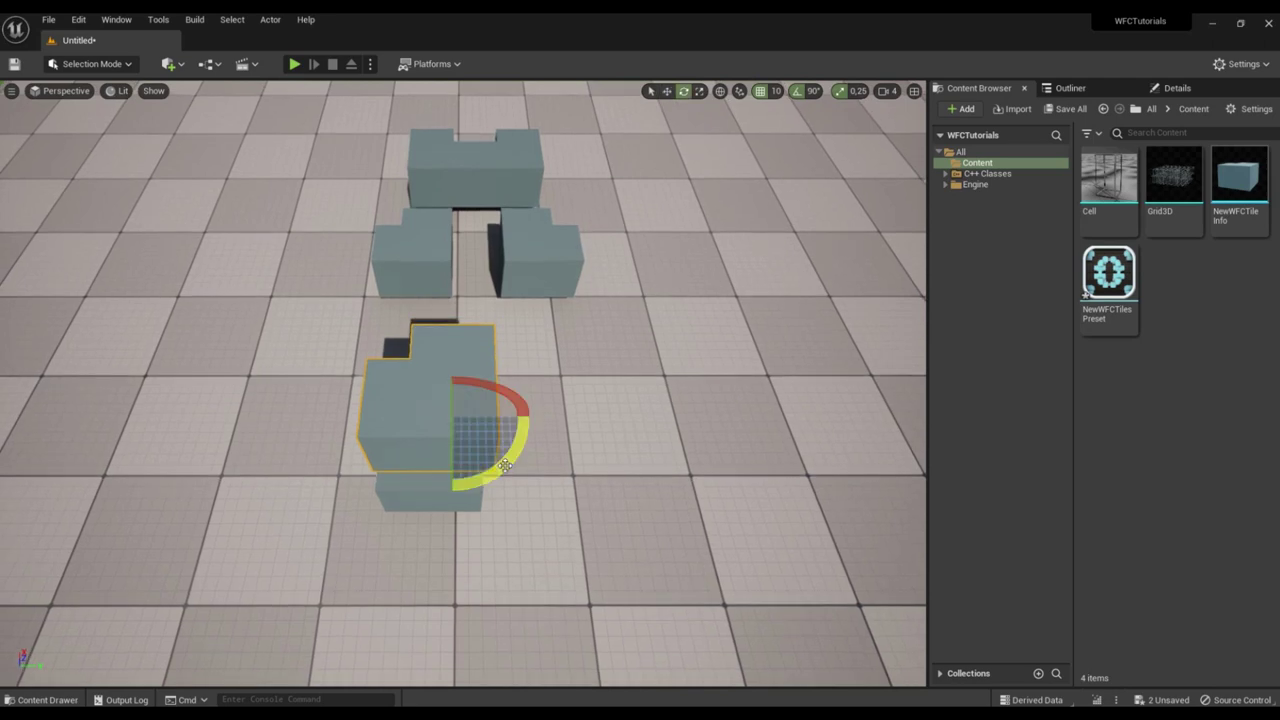
drag(508, 462, 455, 423)
key(w)
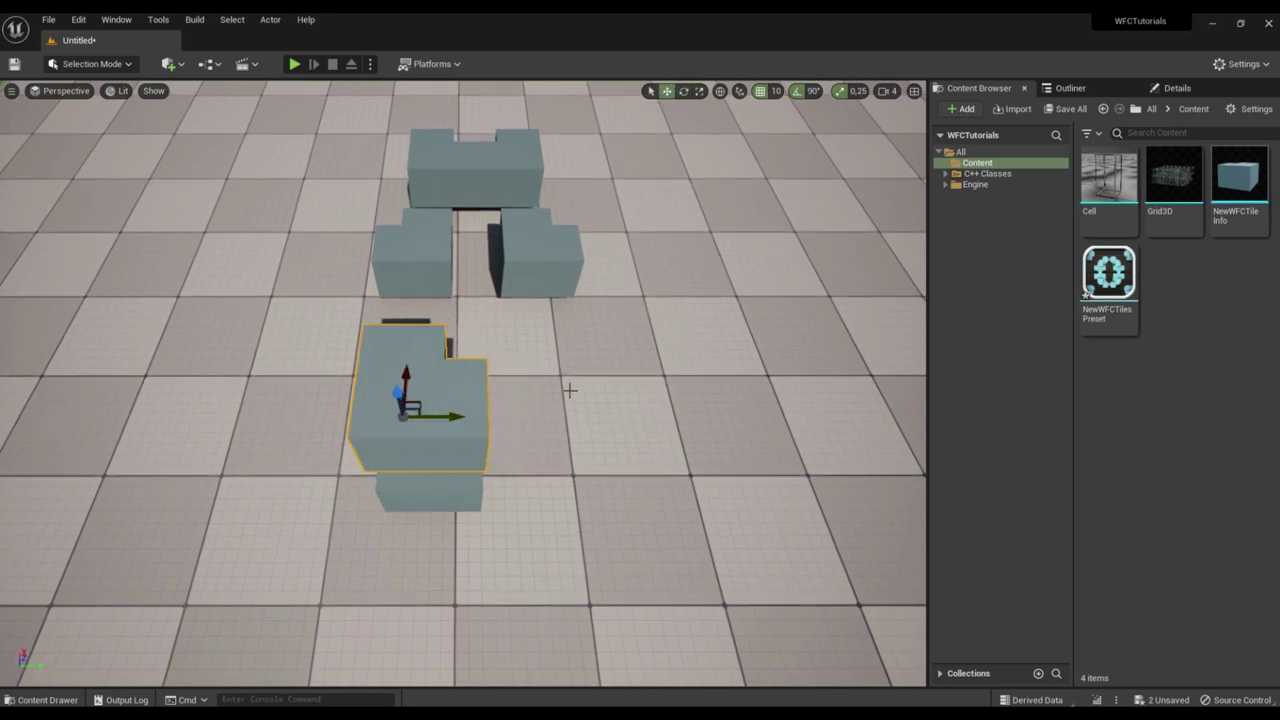
Try other vertical-axis rotations on the raised corner mesh, then turn it back in line with the mesh below.
click(577, 380)
right_drag(581, 382, 549, 397)
click(464, 382)
key(e)
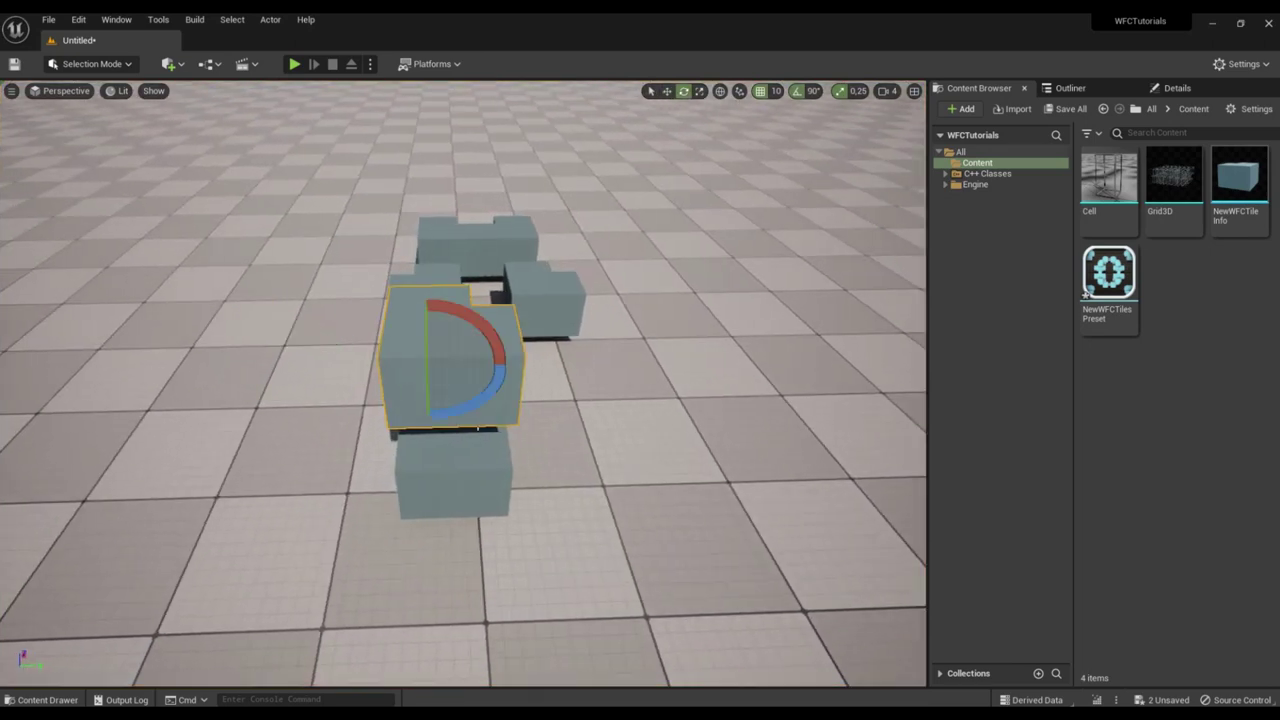
drag(461, 405, 543, 512)
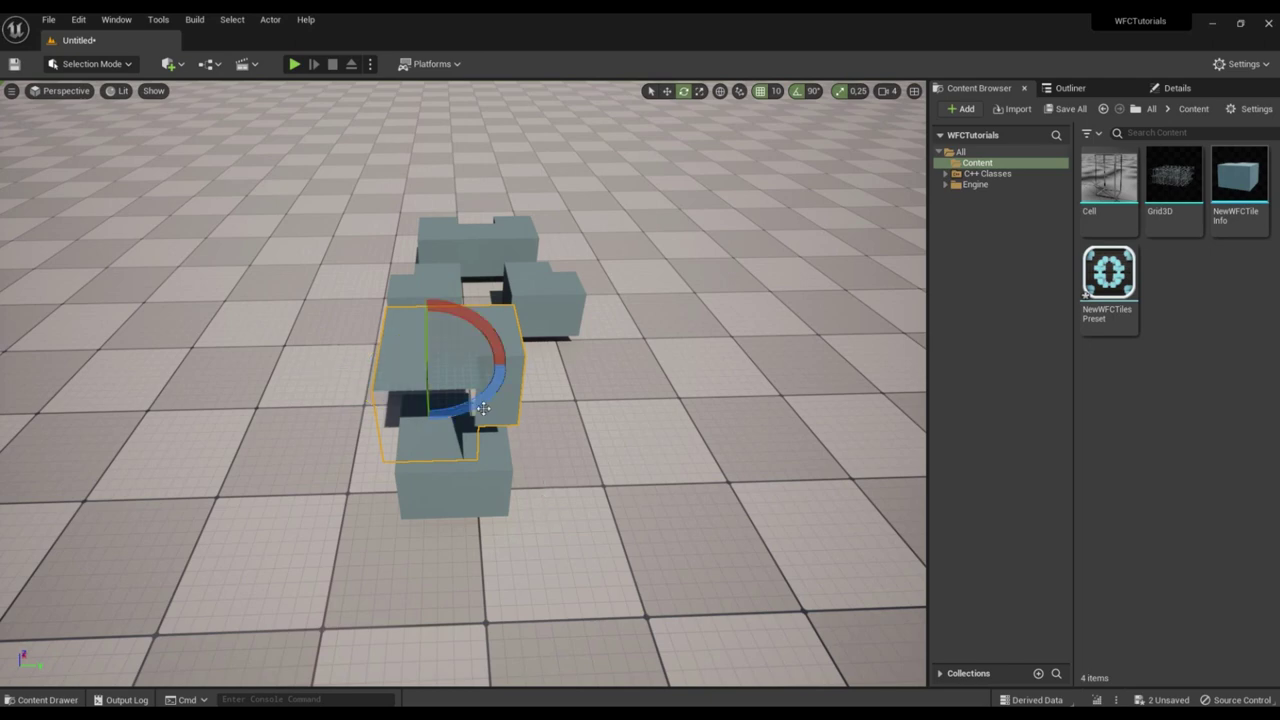
drag(483, 408, 446, 571)
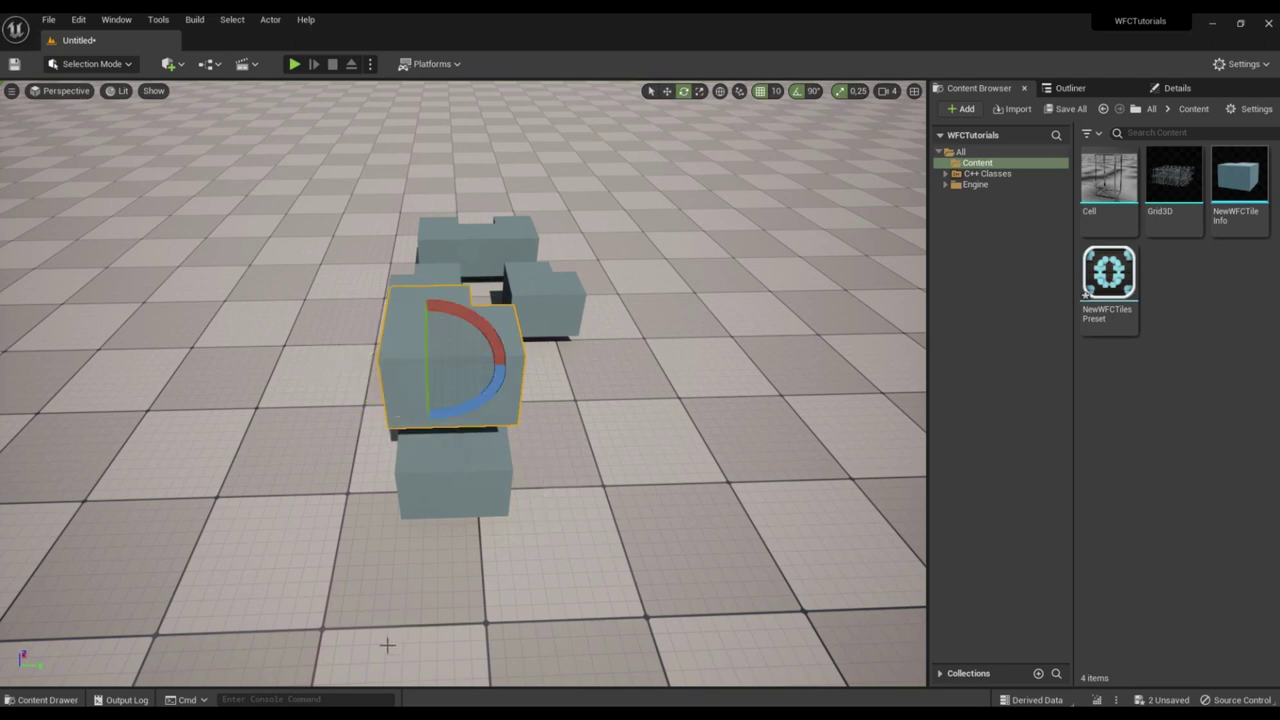
In the tiles preset, disable All spins for the Corner Above State, keeping Relative Spin at 0, and save the preset.
click(378, 713)
click(430, 652)
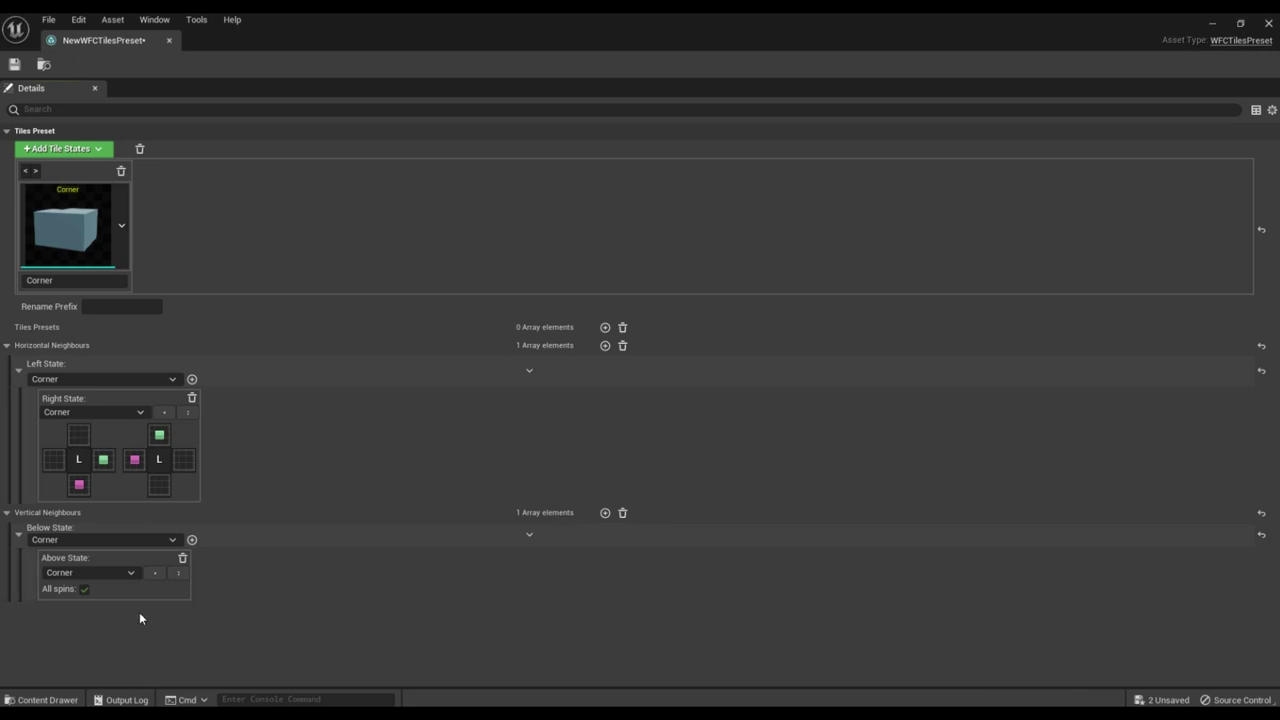
click(87, 589)
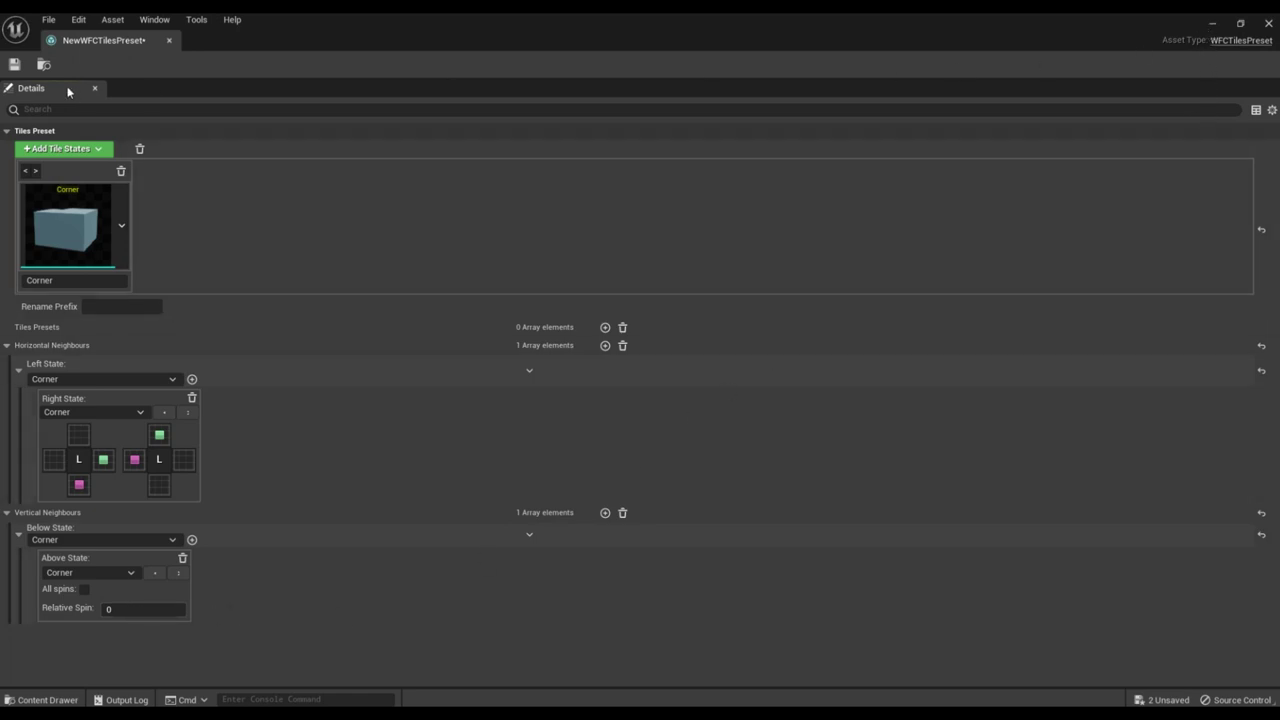
click(14, 64)
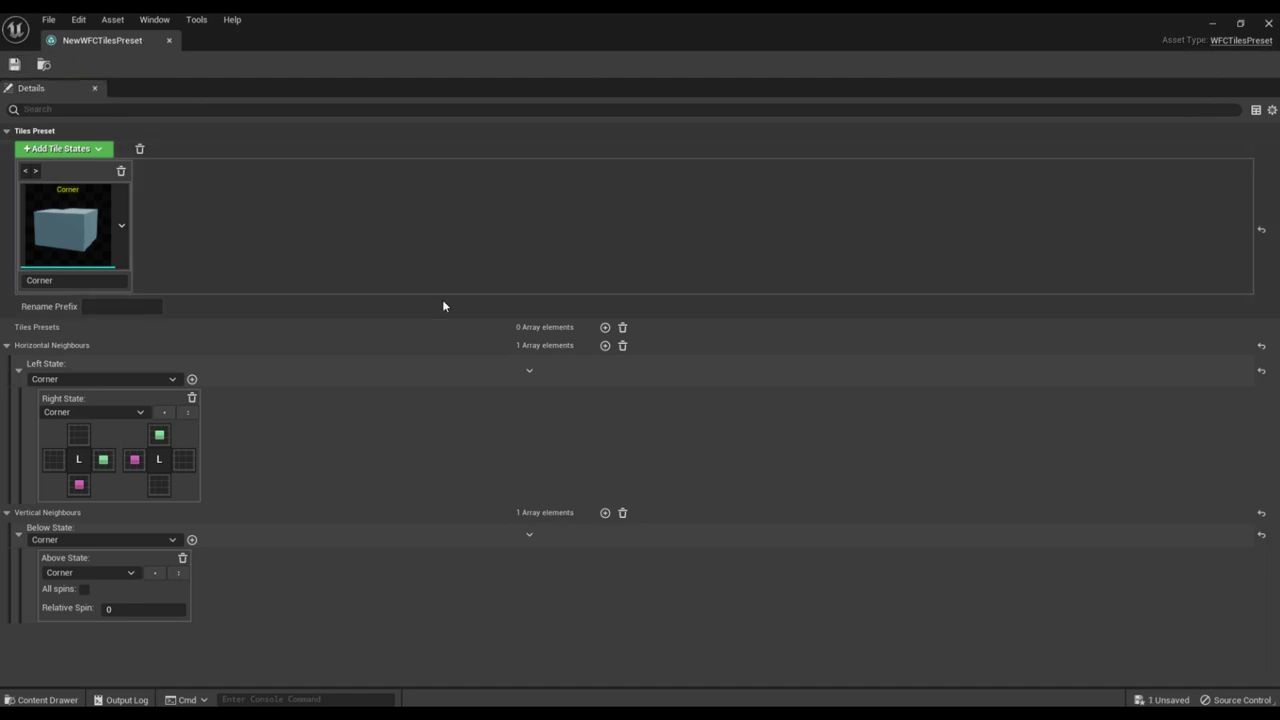